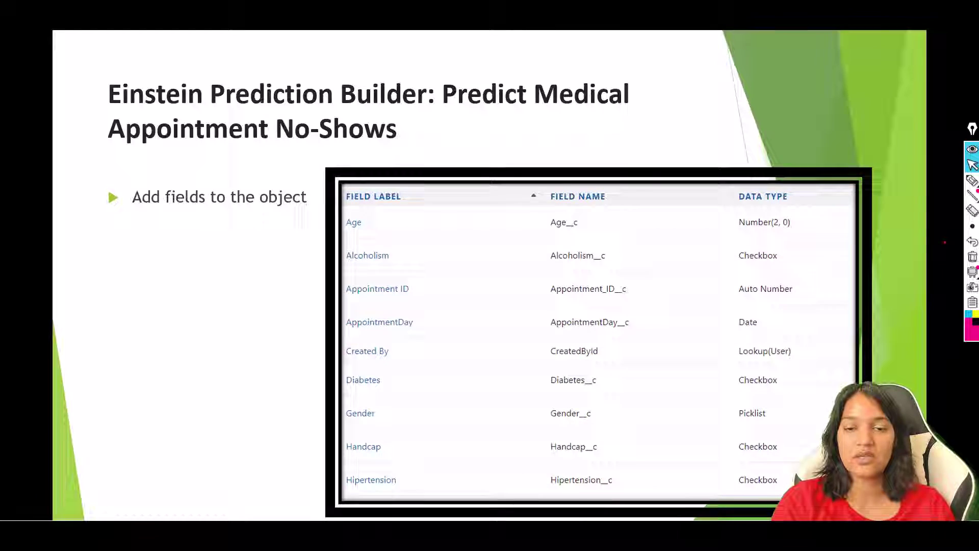
# Review the field list in the slides, switch to Salesforce and choose the Number data type for a new Medical Appointment custom field
pyautogui.press('Right')
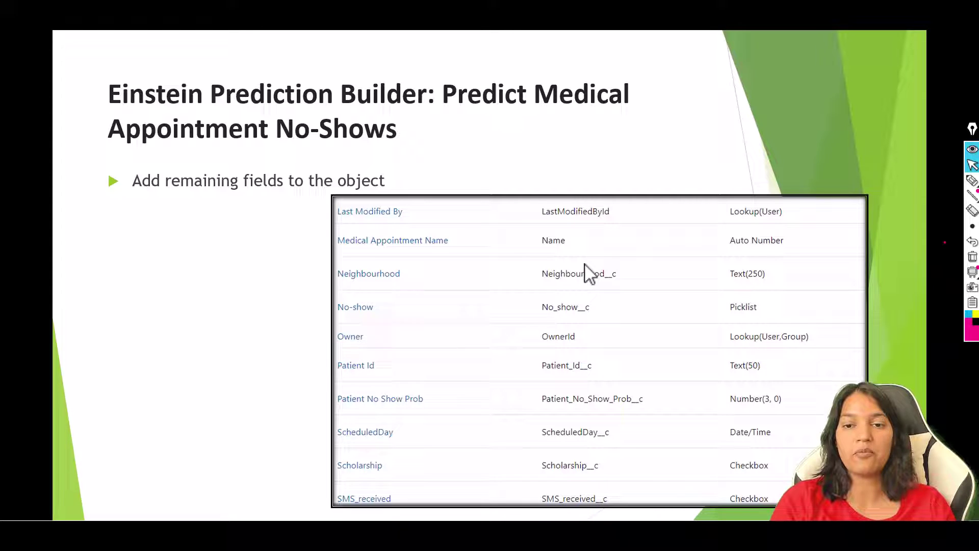
pyautogui.press('Left')
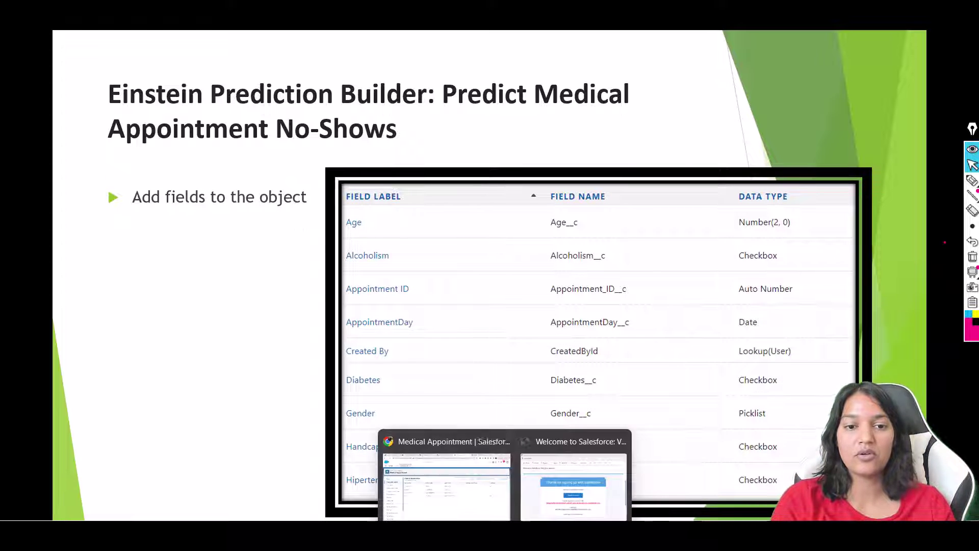
pyautogui.click(448, 499)
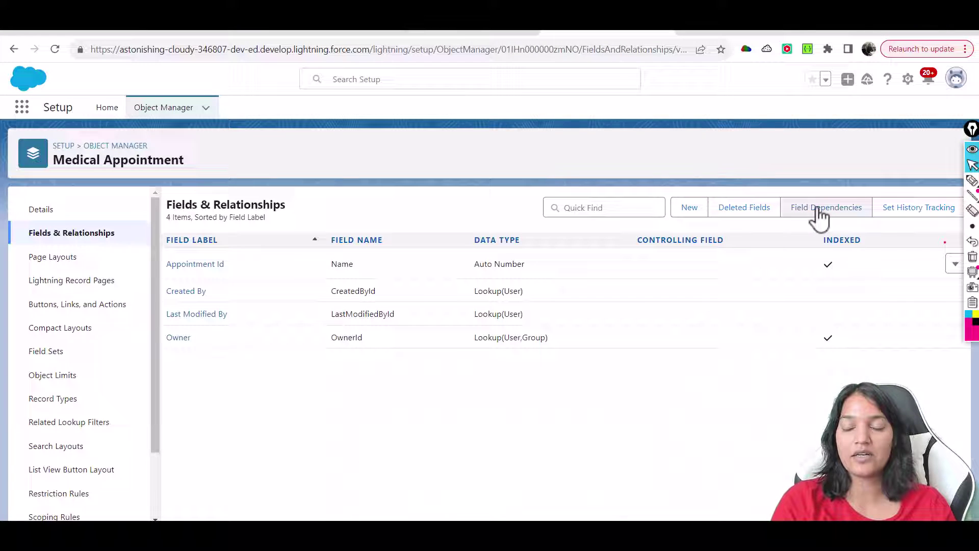
pyautogui.click(690, 208)
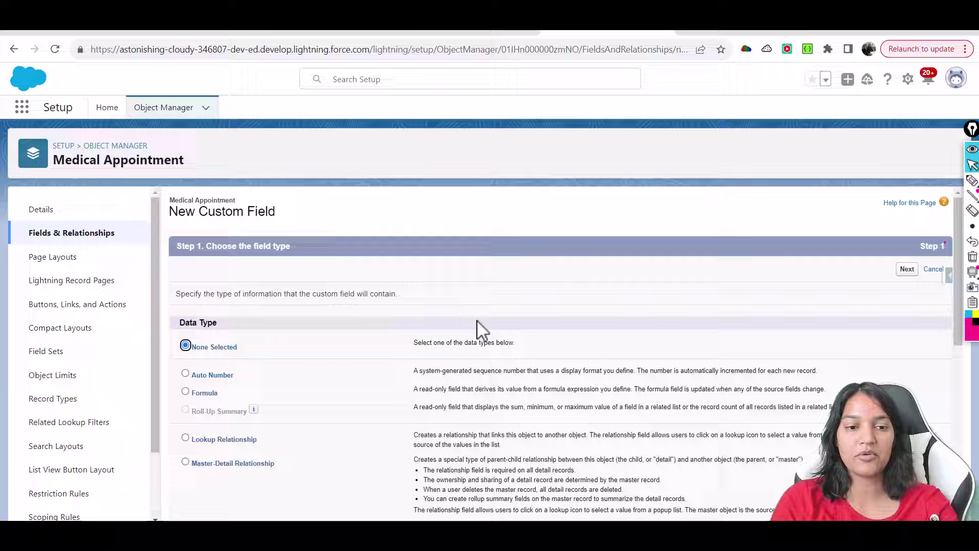
pyautogui.moveTo(957, 332); pyautogui.dragTo(956, 367)
pyautogui.scroll(-4, 961, 377)
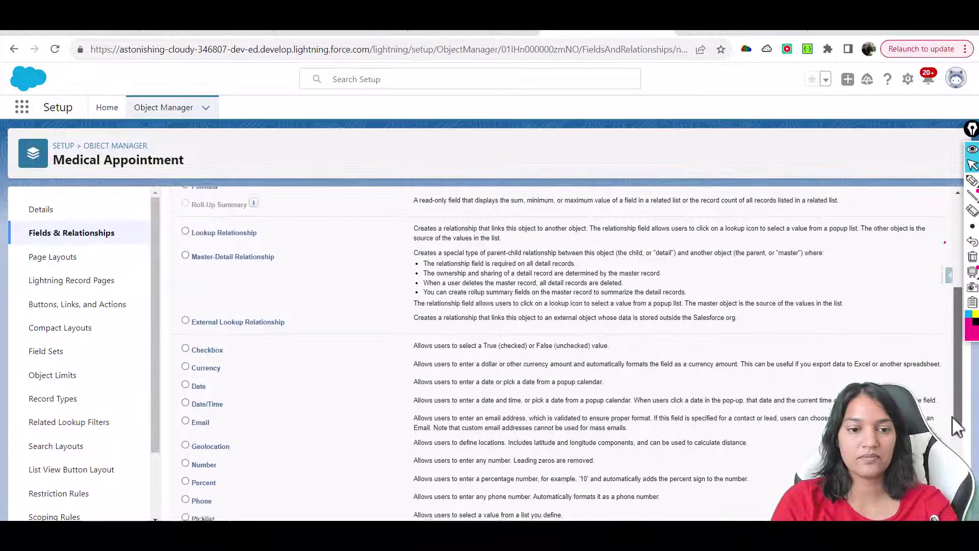
pyautogui.click(185, 388)
pyautogui.scroll(-2, 346, 423)
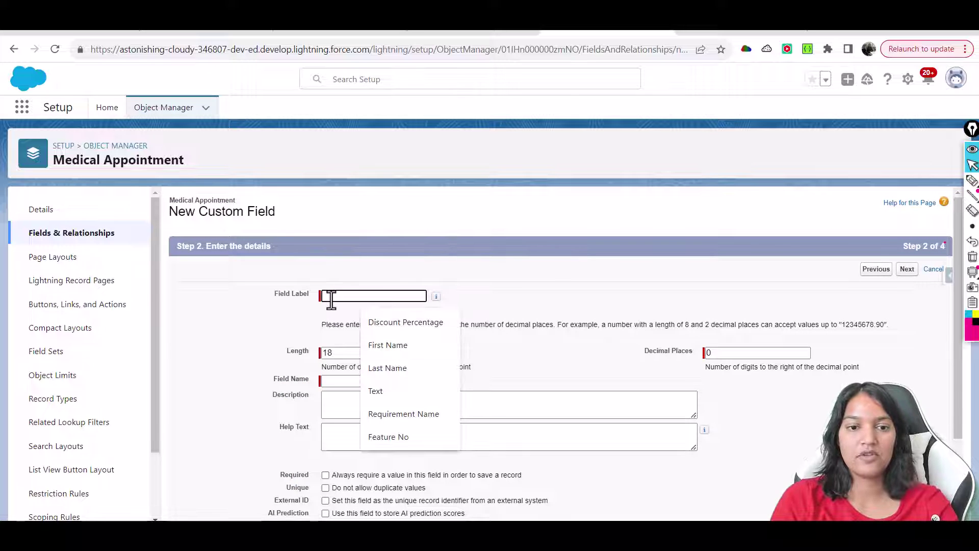
# Label the new number field Age and set its length to 2
pyautogui.write('A')
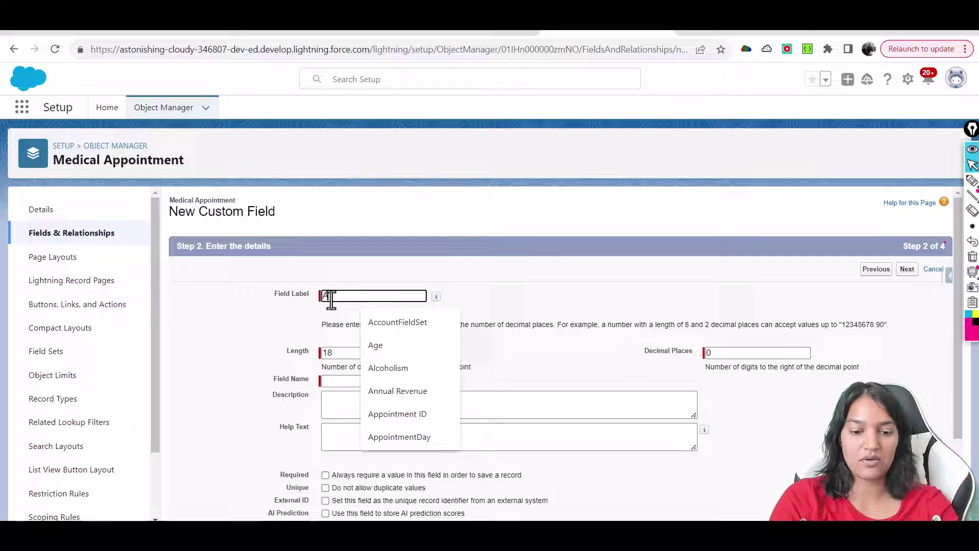
pyautogui.write('ge')
pyautogui.press('Tab')
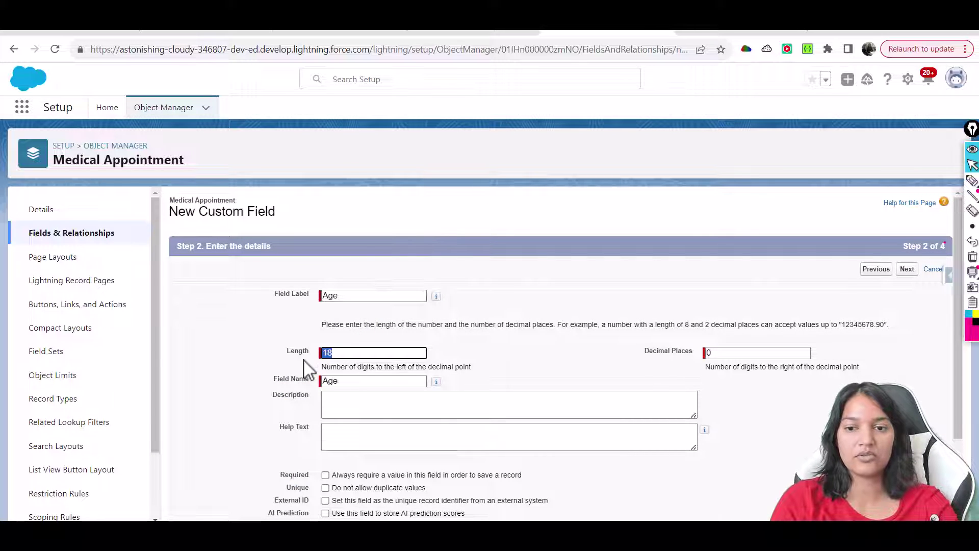
pyautogui.scroll(-1, 958, 408)
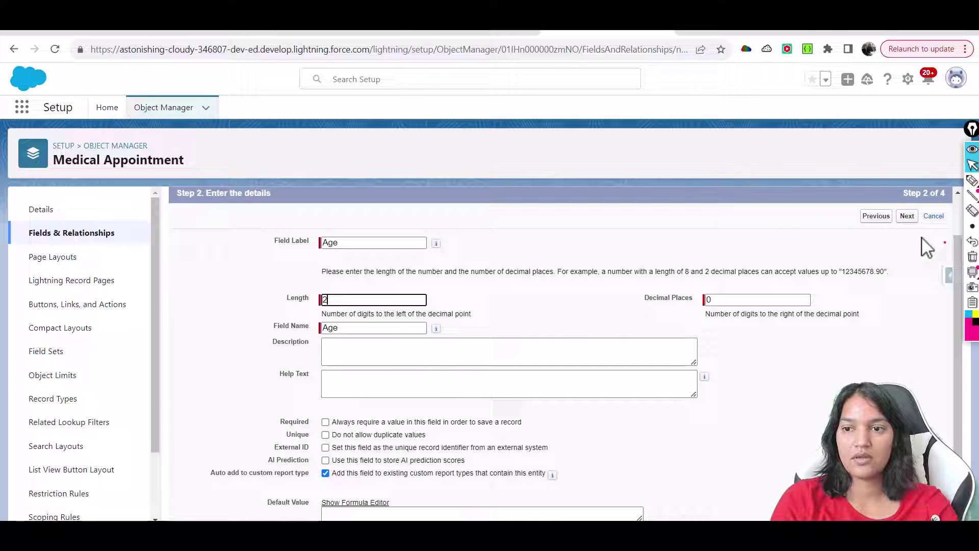
# Accept the Age field's security settings and Medical Appointment Layout, saving it and starting another custom field
pyautogui.click(907, 216)
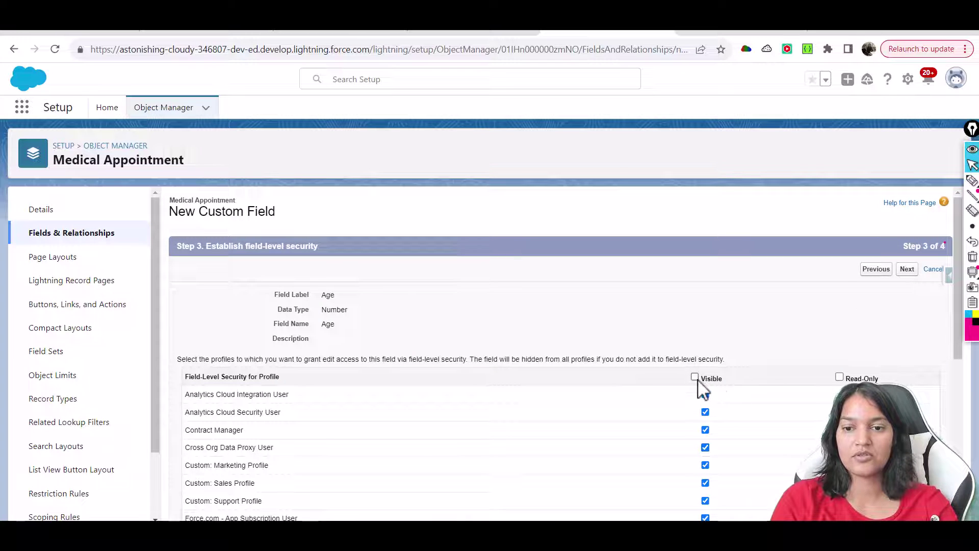
pyautogui.click(908, 271)
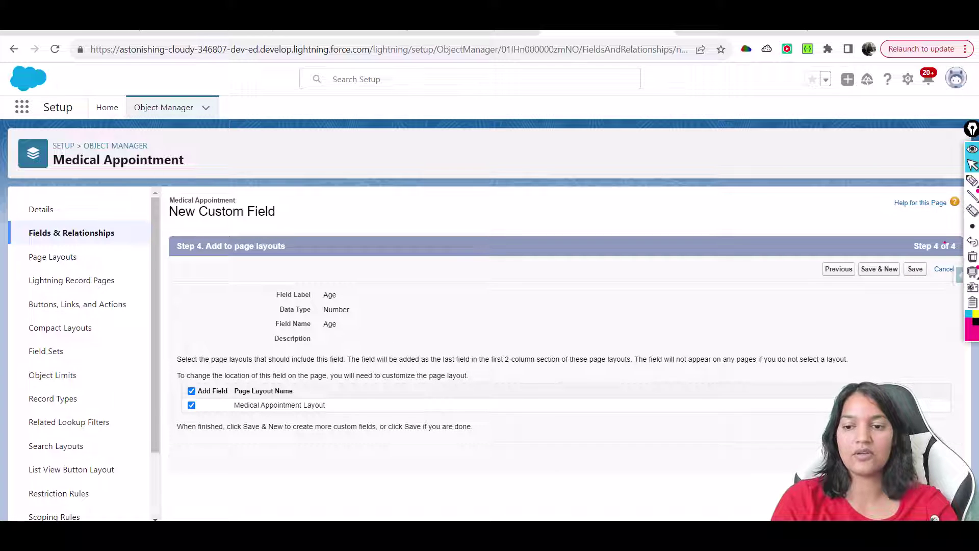
pyautogui.click(879, 269)
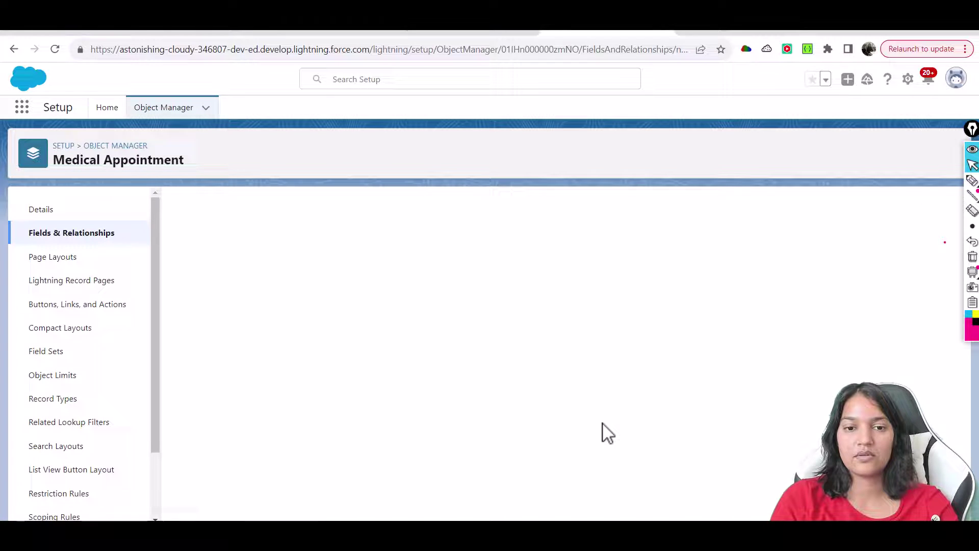
# Check the Alcoholism entry in the slides, return to Salesforce and choose the Checkbox data type for the new field
pyautogui.moveTo(563, 535)
pyautogui.click(563, 479)
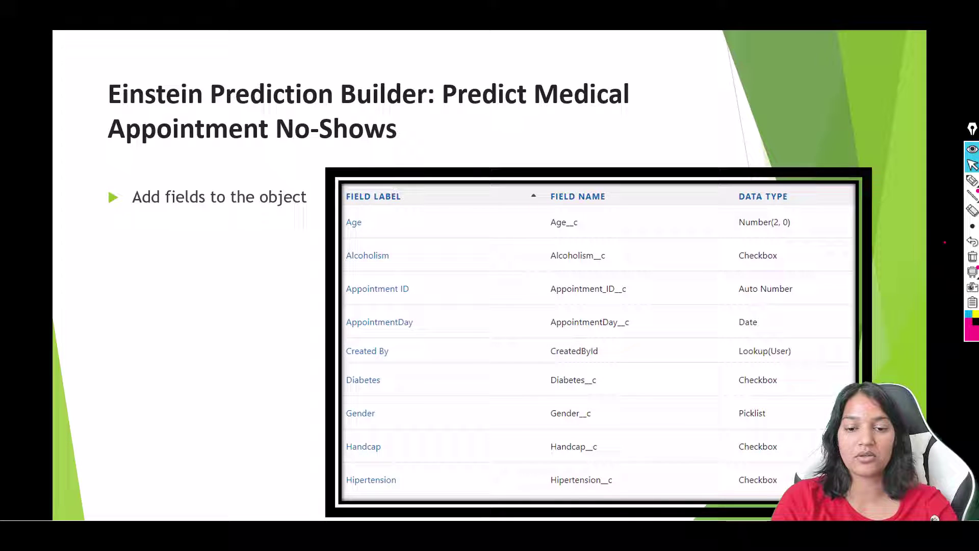
pyautogui.click(455, 492)
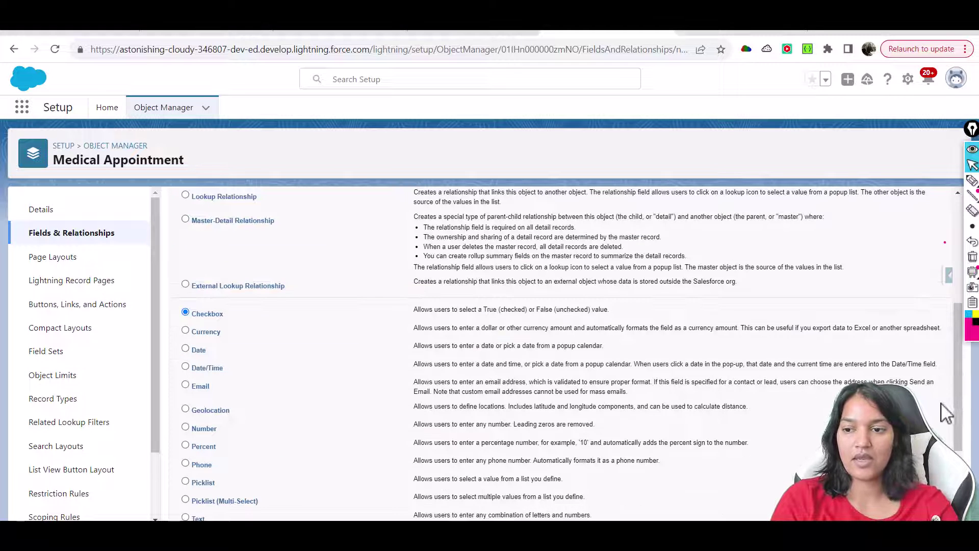
pyautogui.scroll(-3, 946, 413)
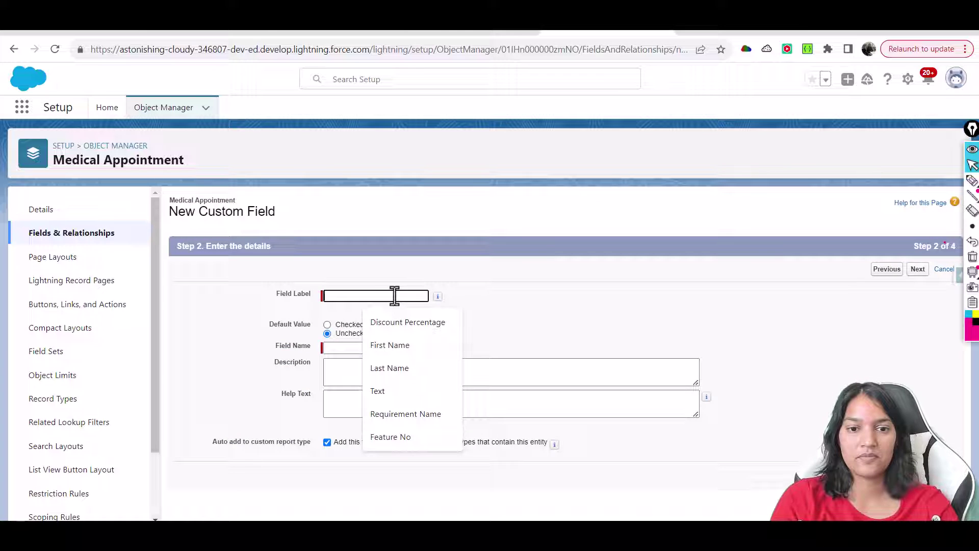
# Label and name the checkbox field Alcoholism, and save it on the Medical Appointment Layout, starting another custom field
pyautogui.write('Alcoholism')
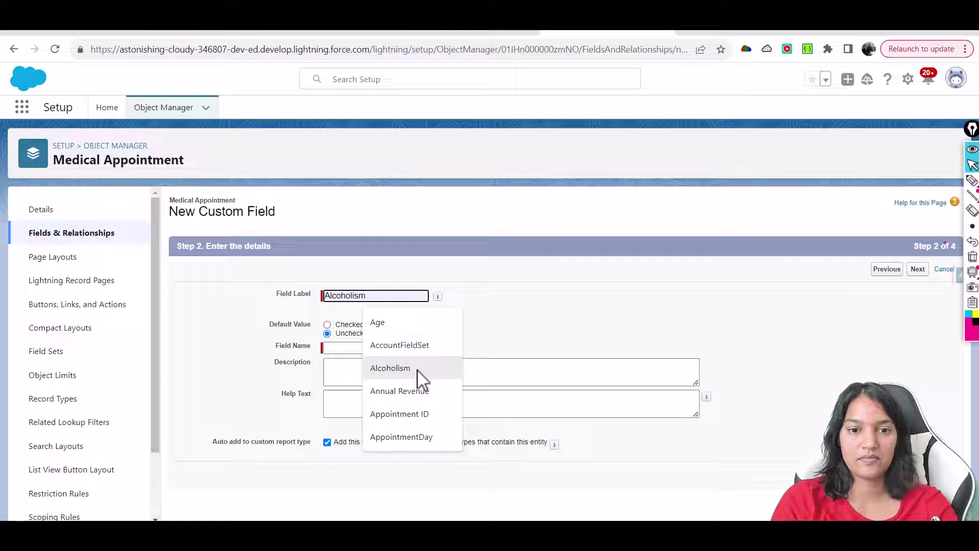
pyautogui.click(414, 371)
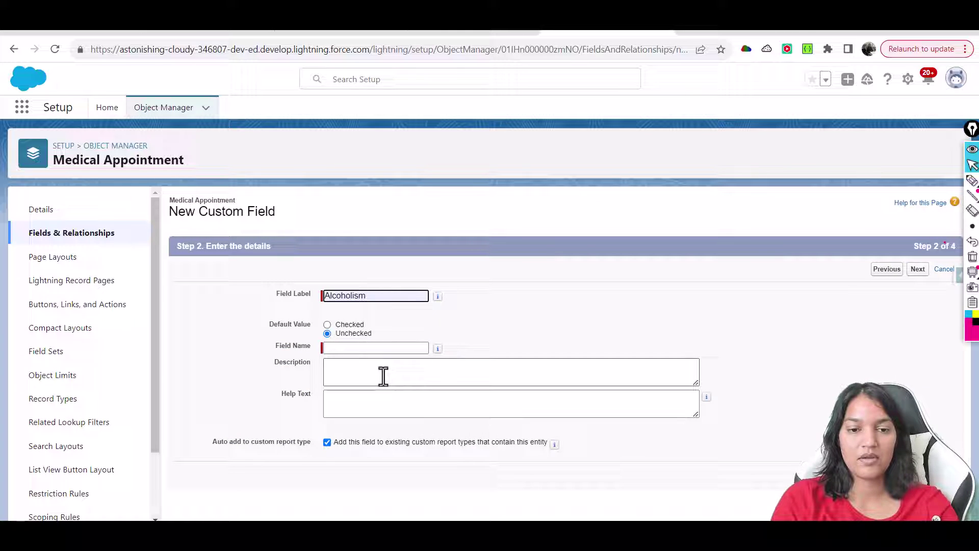
pyautogui.click(372, 348)
pyautogui.press('Return')
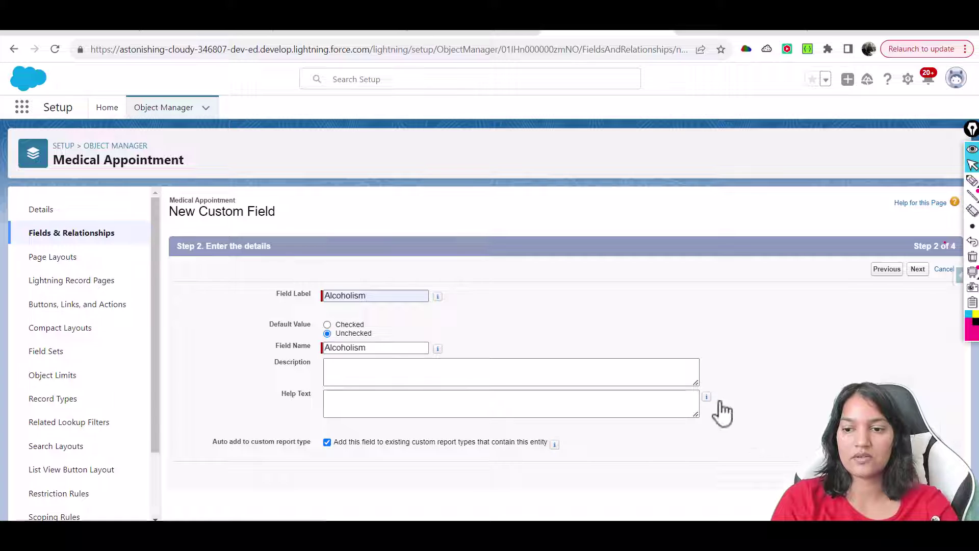
pyautogui.click(908, 270)
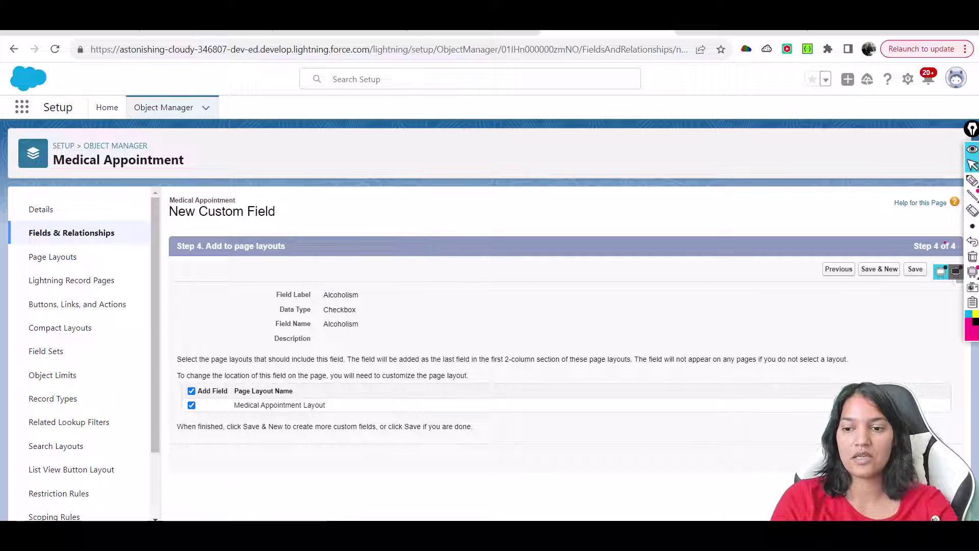
pyautogui.click(879, 269)
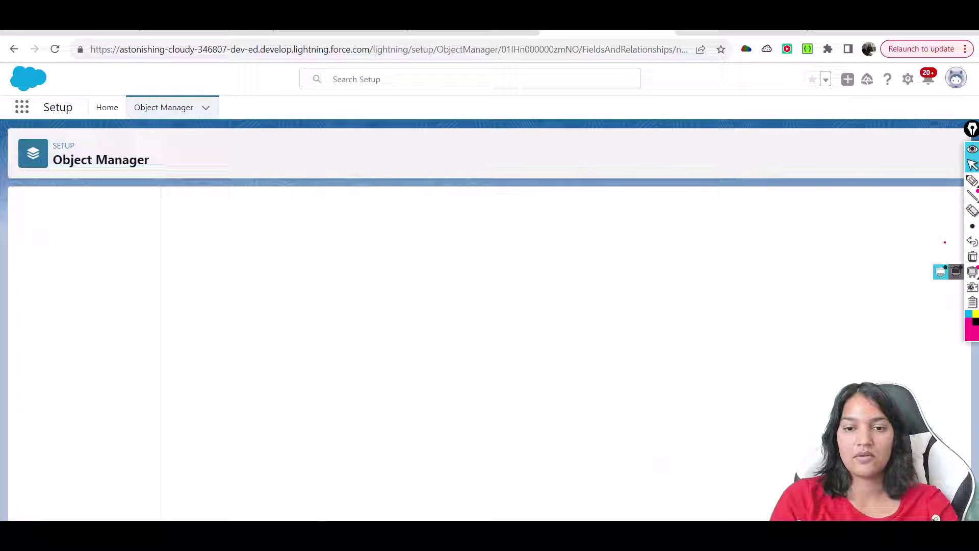
# Check the AppointmentDay entry in the slides, return to Salesforce and choose the Date data type for the new field
pyautogui.hotkey('alt', 'Tab')
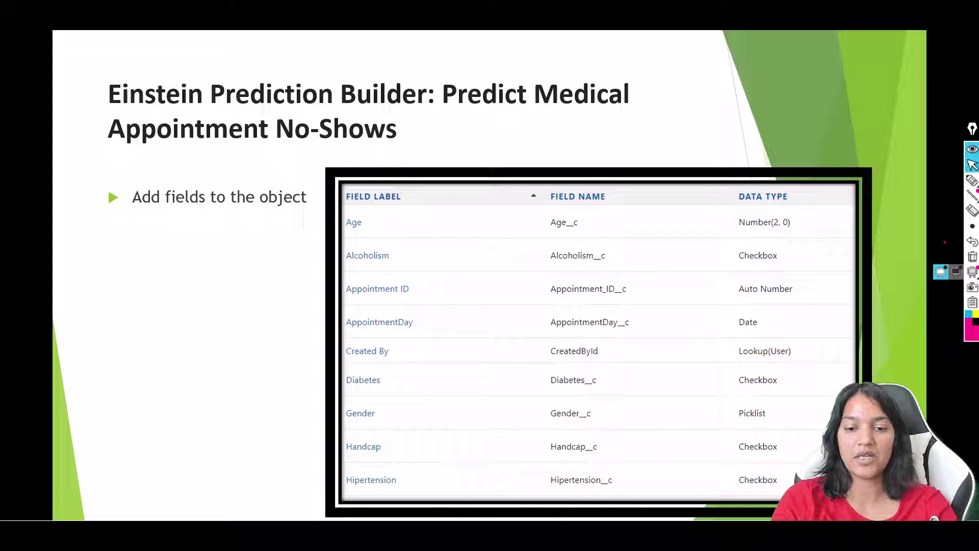
pyautogui.moveTo(406, 433)
pyautogui.click(438, 495)
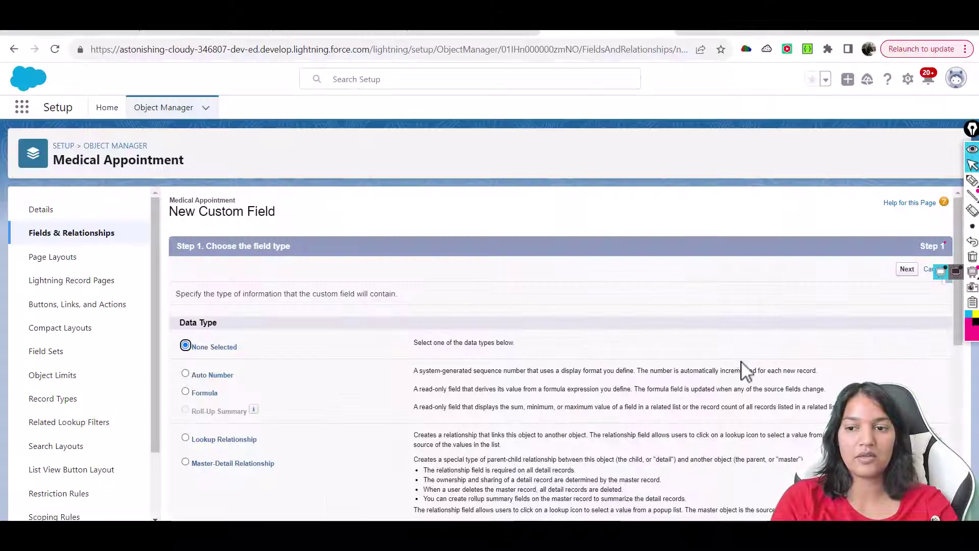
pyautogui.moveTo(962, 334); pyautogui.dragTo(957, 405)
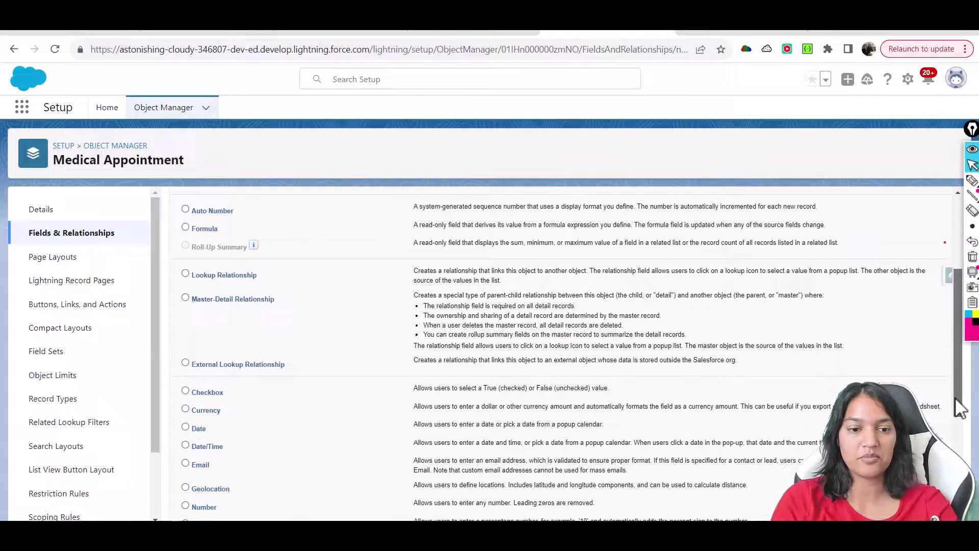
pyautogui.click(206, 428)
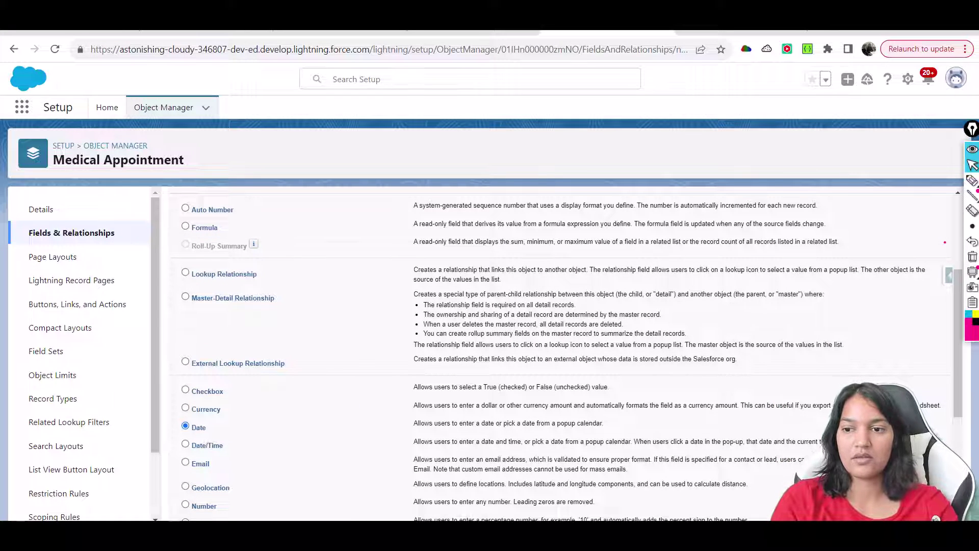
pyautogui.moveTo(955, 376); pyautogui.dragTo(940, 252)
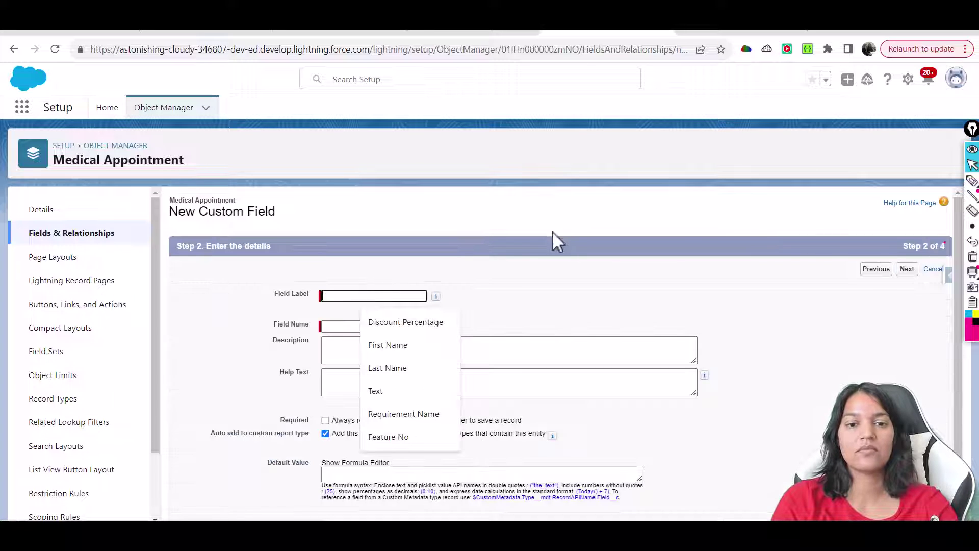
# Label and name the date field AppointmentDay and continue to its field-level security
pyautogui.write('AppointmentDay')
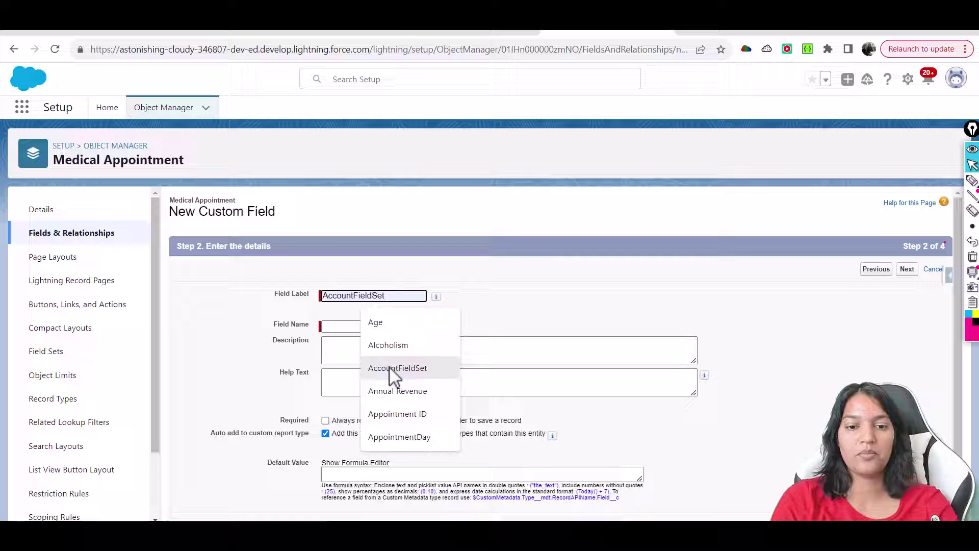
pyautogui.click(392, 437)
pyautogui.click(360, 339)
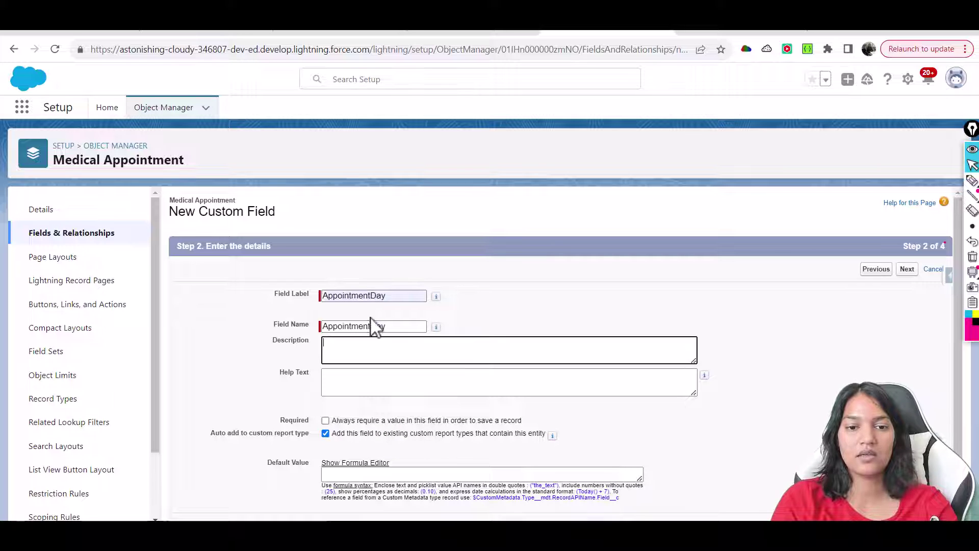
pyautogui.click(907, 269)
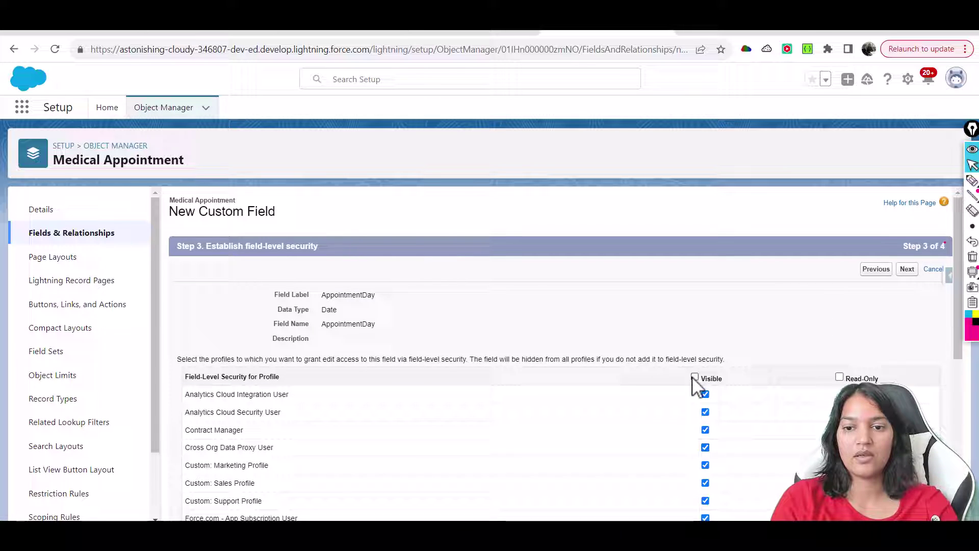
# Make AppointmentDay visible to all profiles and save it on the Medical Appointment Layout, starting another custom field
pyautogui.click(694, 377)
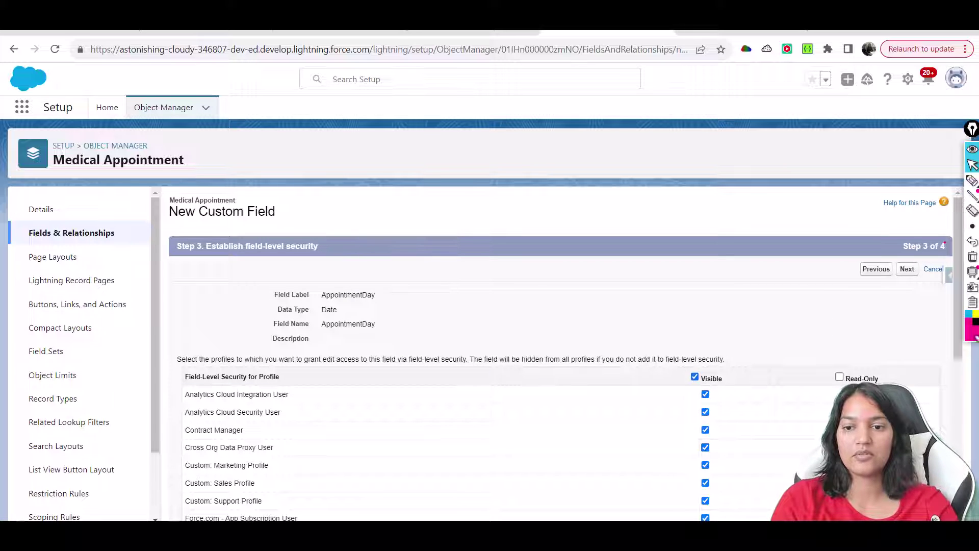
pyautogui.click(907, 270)
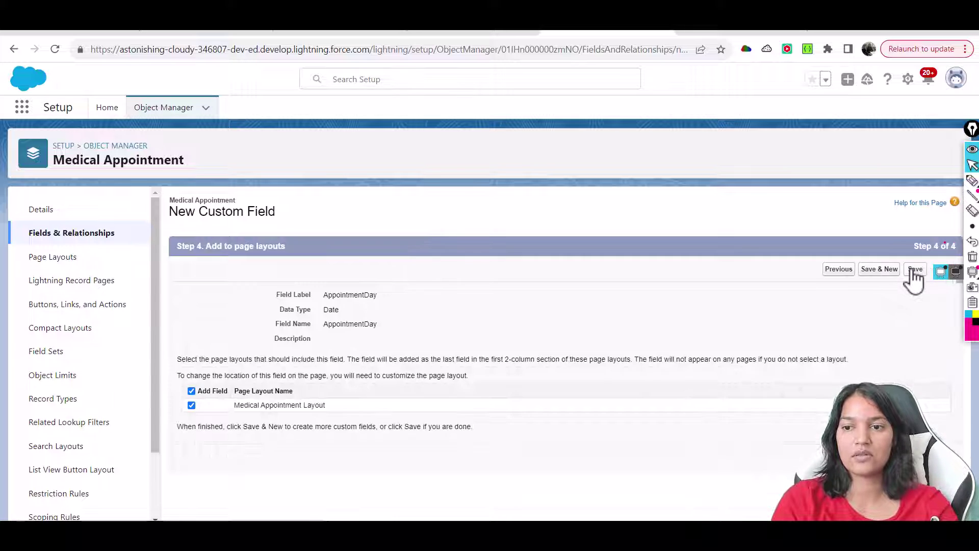
pyautogui.click(873, 280)
# Check the Diabetes entry in the slides, return to Salesforce and choose the Checkbox data type for the new field
pyautogui.click(543, 447)
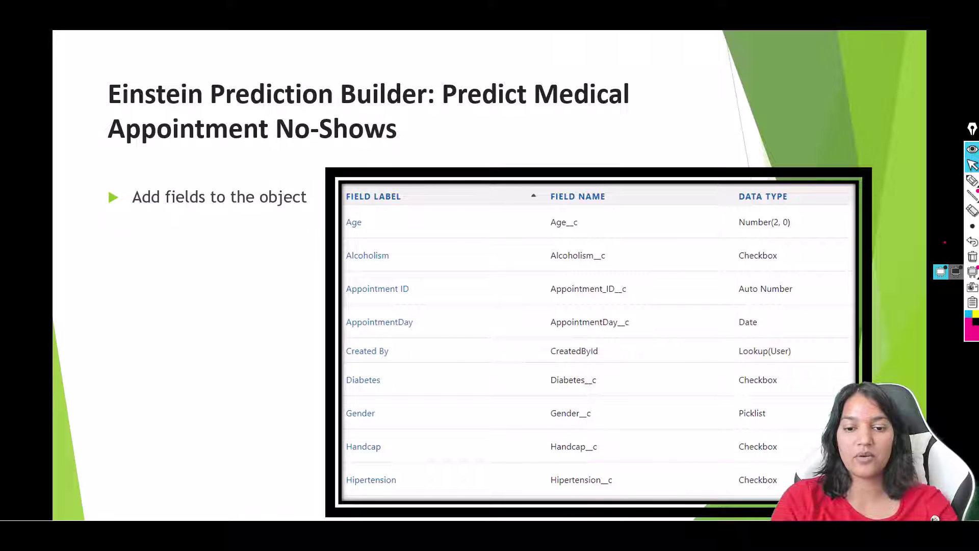
pyautogui.click(475, 465)
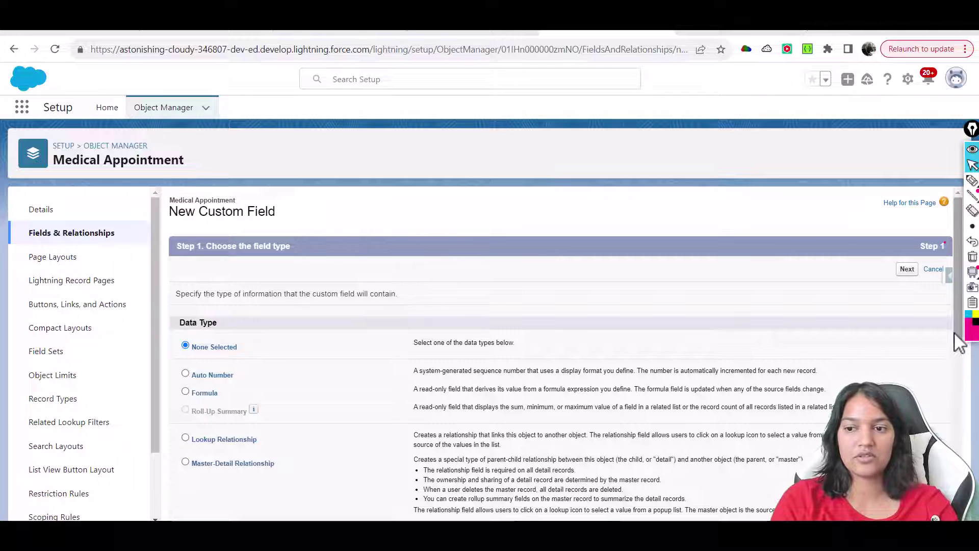
pyautogui.moveTo(955, 344); pyautogui.dragTo(958, 452)
pyautogui.click(201, 398)
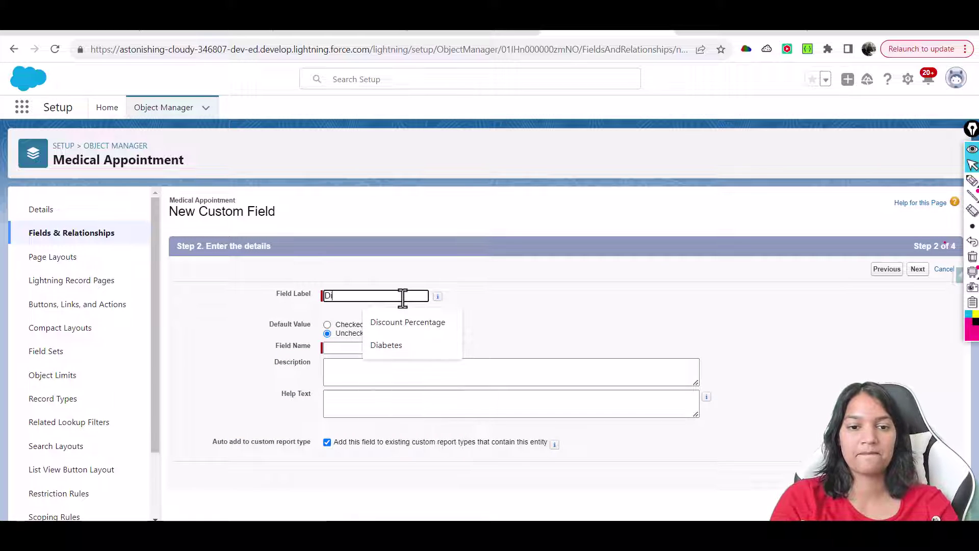
# Label and name the checkbox field Diabetes and continue to its field-level security
pyautogui.click(386, 344)
pyautogui.click(343, 347)
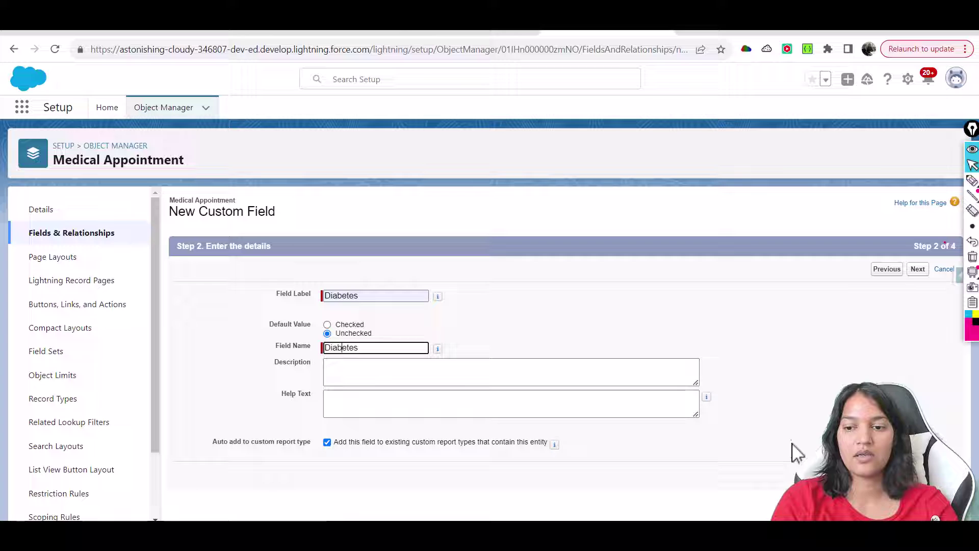
pyautogui.click(917, 269)
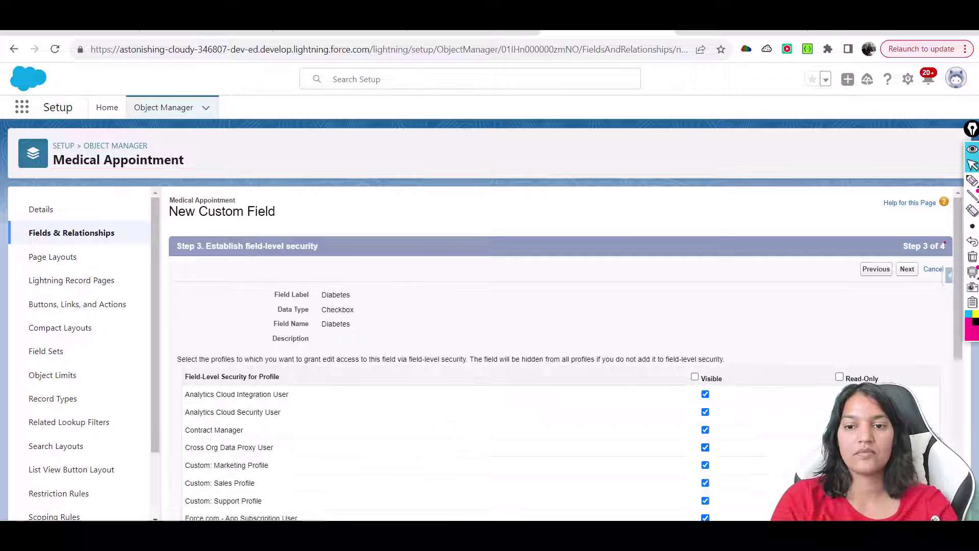
# Keep the default field-level security for Diabetes and save it on the Medical Appointment Layout, starting another custom field
pyautogui.click(907, 270)
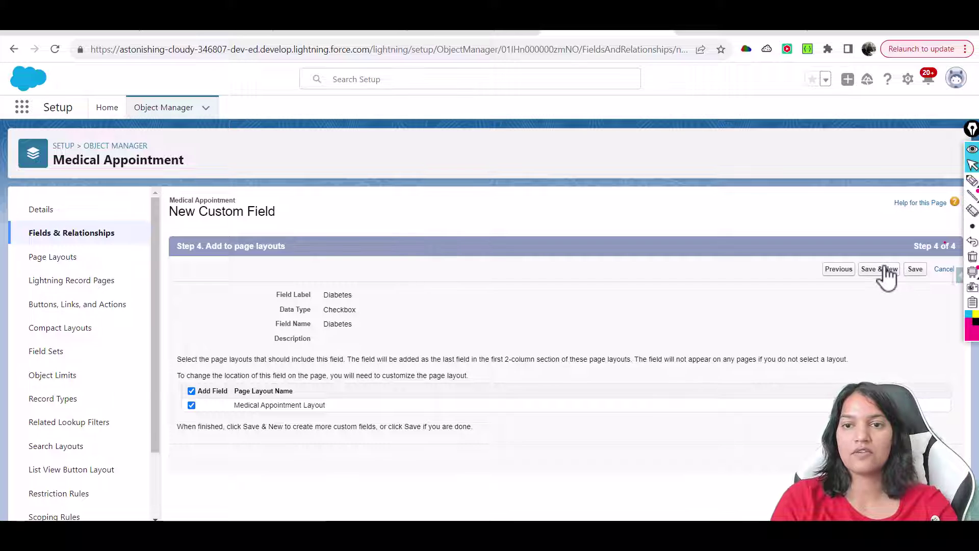
pyautogui.click(886, 275)
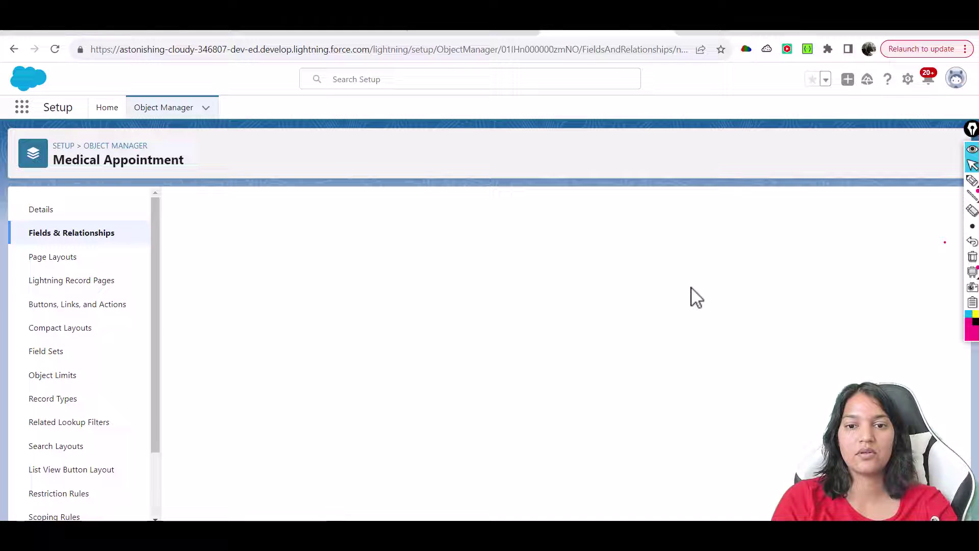
# Check the Gender entry in the slides, return to Salesforce and choose the Picklist data type for the new field
pyautogui.click(561, 532)
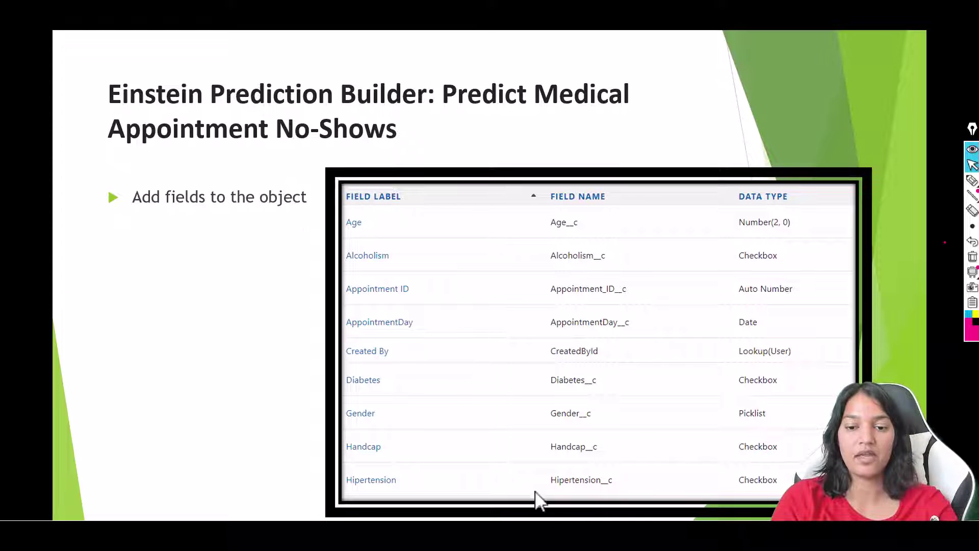
pyautogui.moveTo(505, 533)
pyautogui.click(484, 490)
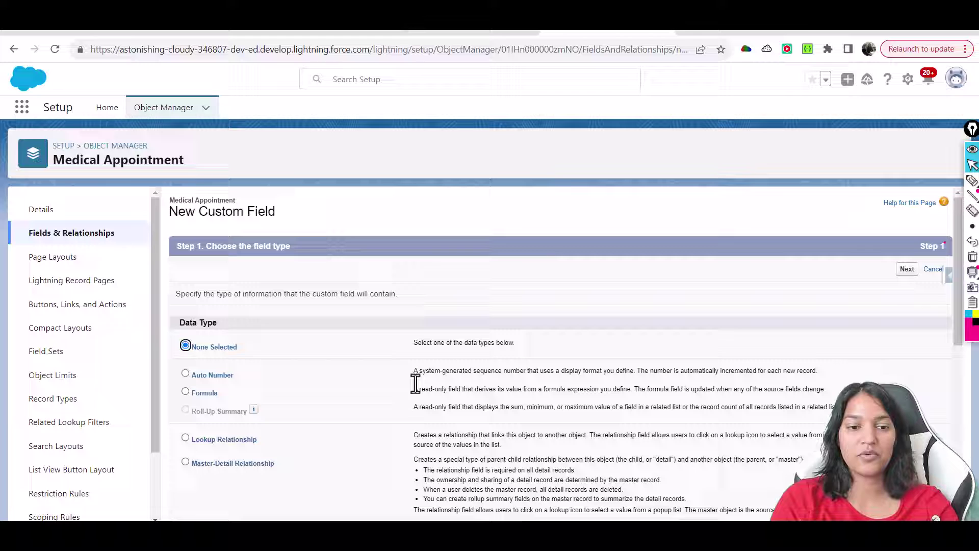
pyautogui.scroll(-2, 958, 395)
pyautogui.scroll(-2, 958, 395)
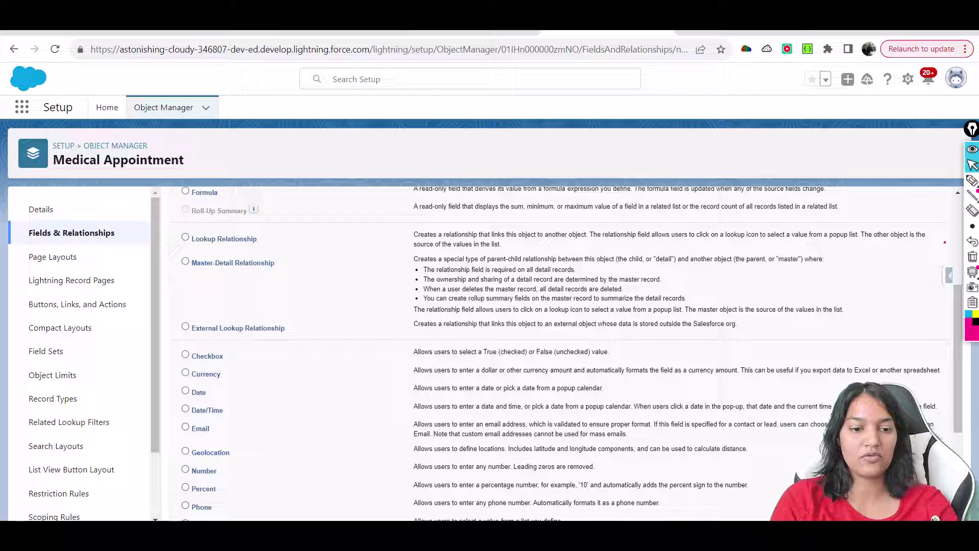
pyautogui.scroll(-2, 953, 408)
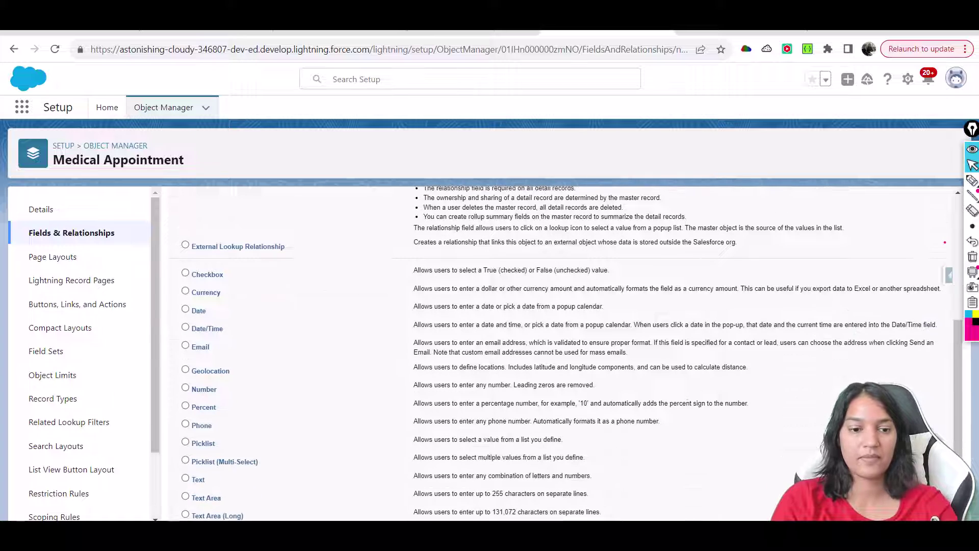
pyautogui.click(204, 443)
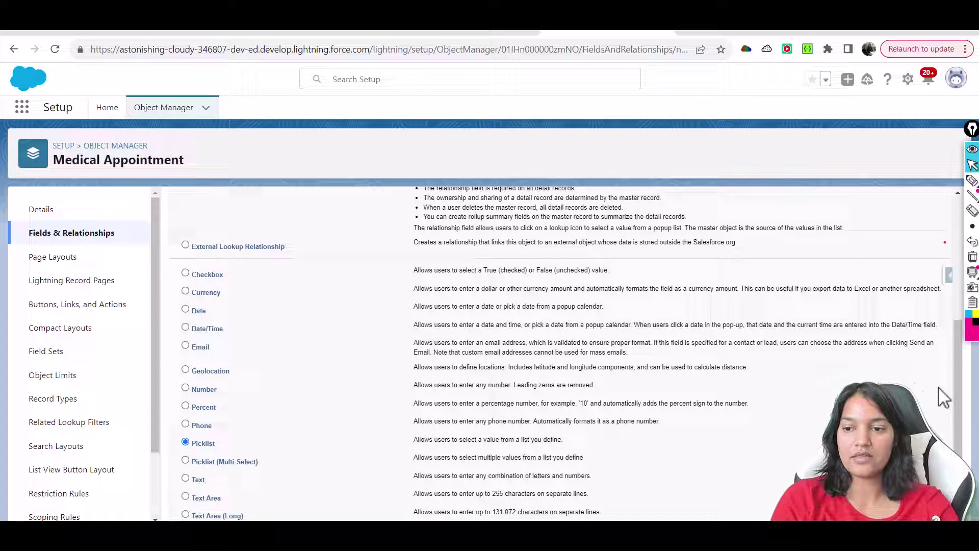
pyautogui.scroll(-2, 962, 410)
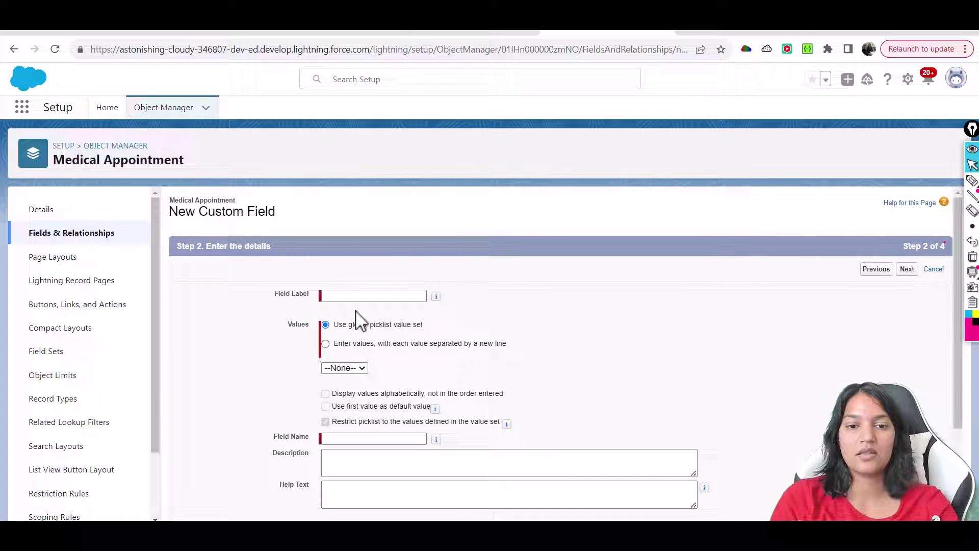
# Label and name the picklist field Gender with its own values M and F, and continue to its field-level security
pyautogui.click(370, 296)
pyautogui.write('Gender')
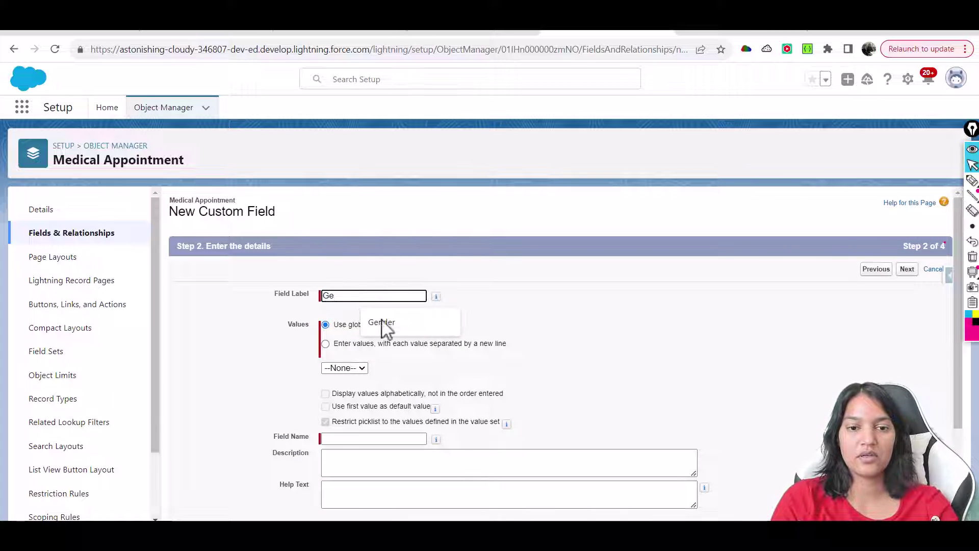
pyautogui.click(340, 354)
pyautogui.click(348, 345)
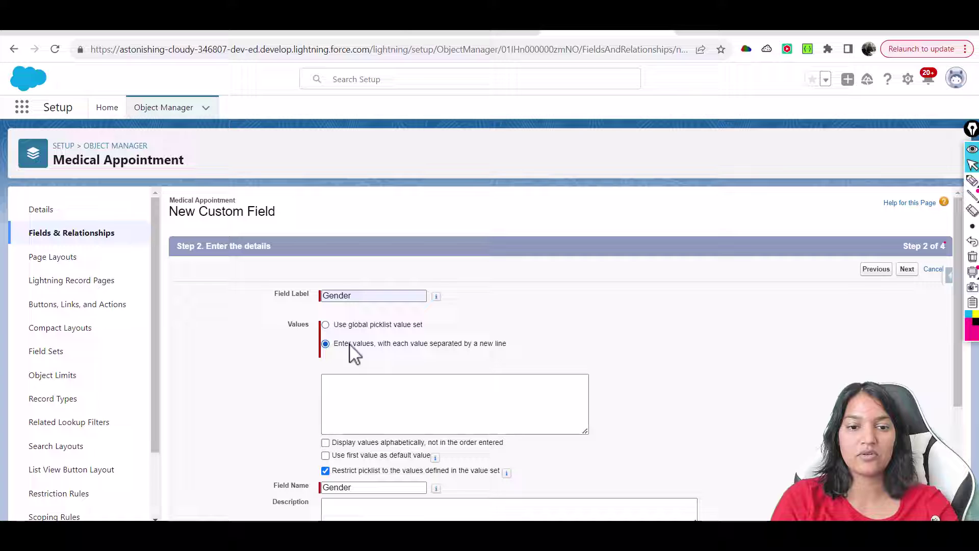
pyautogui.write('M')
pyautogui.press('Return')
pyautogui.write('F')
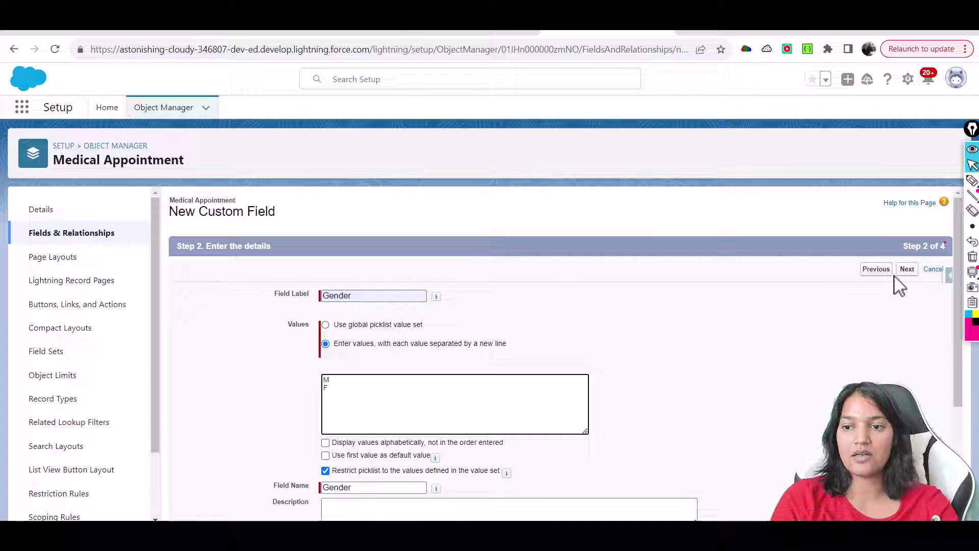
pyautogui.click(908, 270)
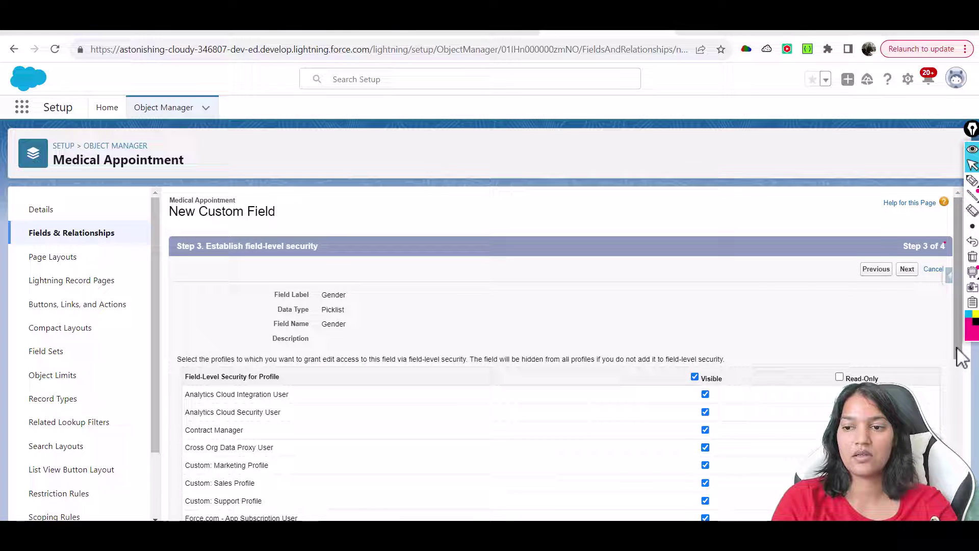
# Make Gender visible to all profiles and save it on the Medical Appointment Layout, starting another custom field
pyautogui.scroll(-6, 959, 352)
pyautogui.click(908, 510)
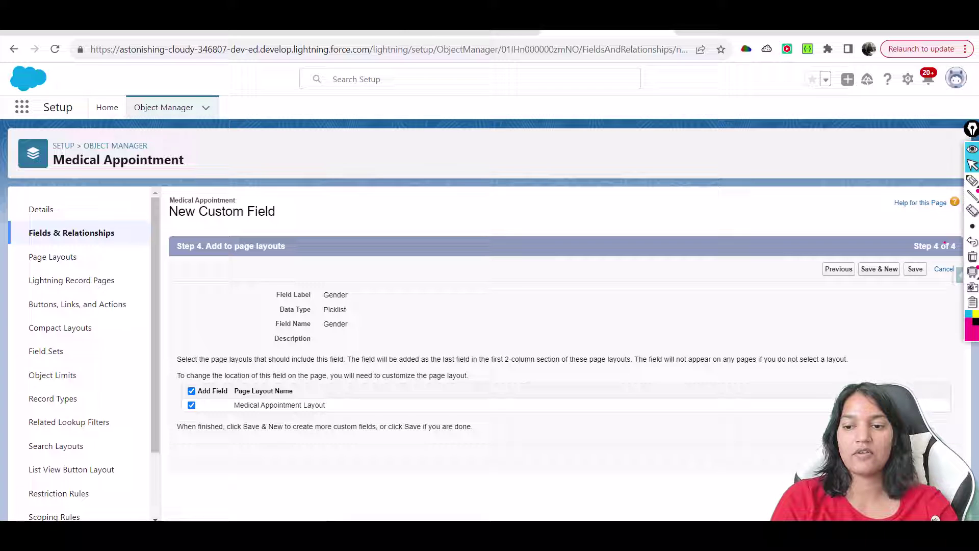
pyautogui.click(879, 456)
# Check the Handcap entry in the slides, return to Salesforce and choose the Checkbox data type for the new field
pyautogui.click(558, 515)
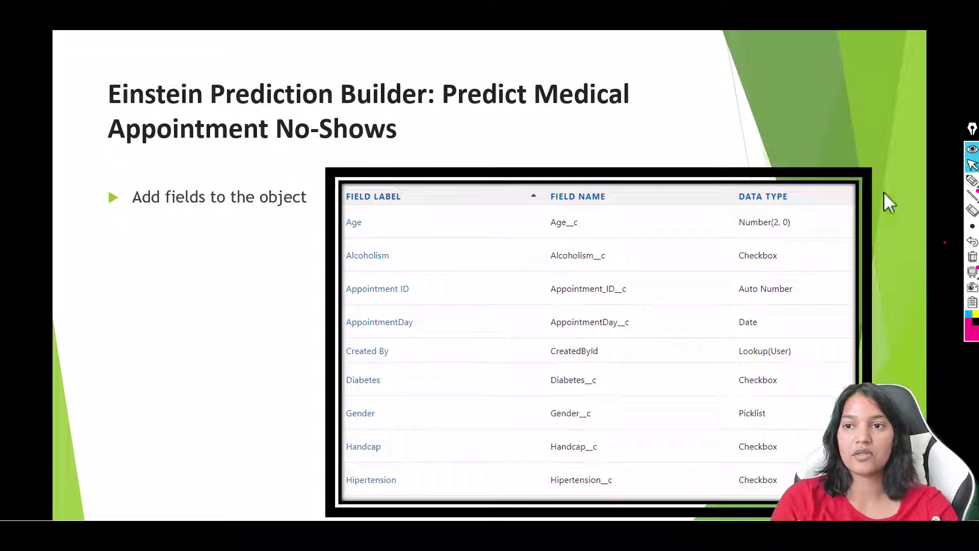
pyautogui.hotkey('alt', 'Tab')
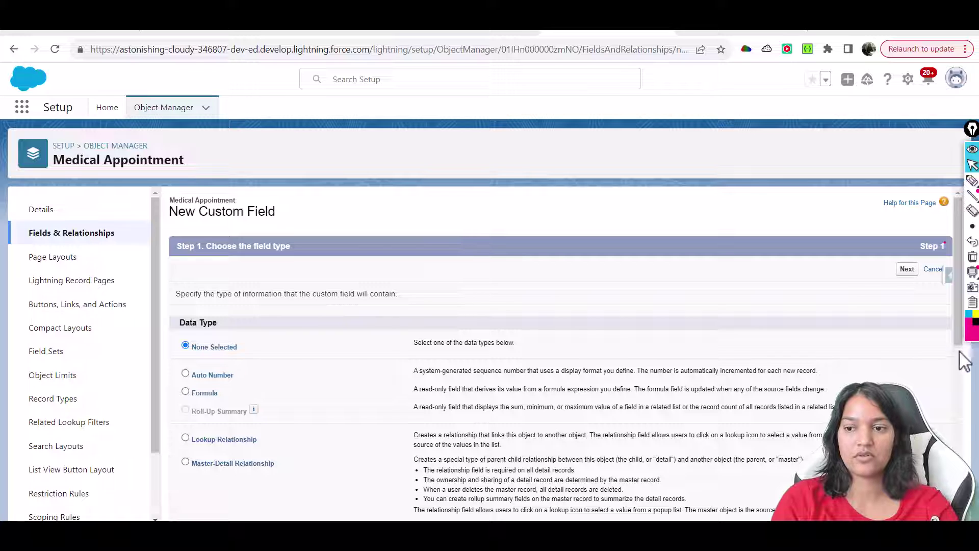
pyautogui.hotkey('alt', 'Tab')
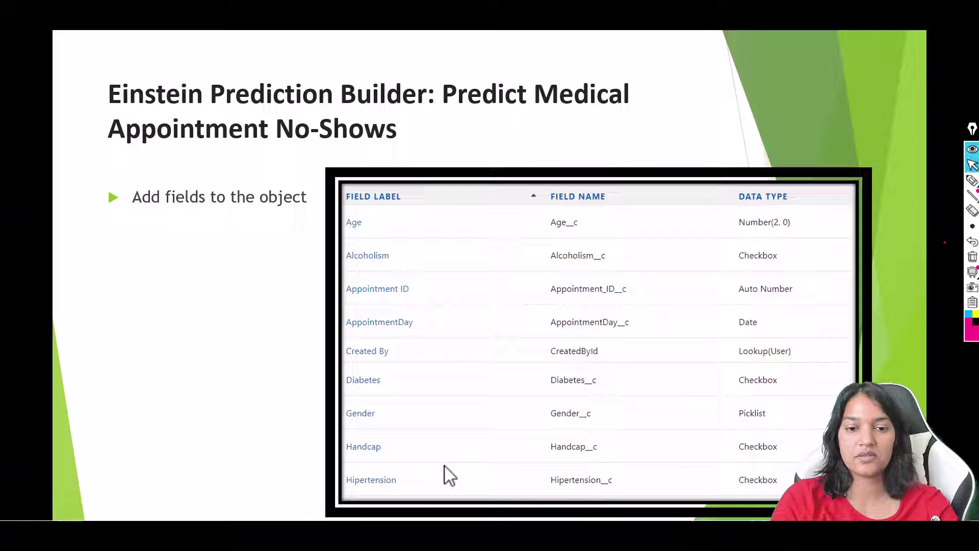
pyautogui.click(908, 26)
pyautogui.moveTo(955, 334); pyautogui.dragTo(955, 356)
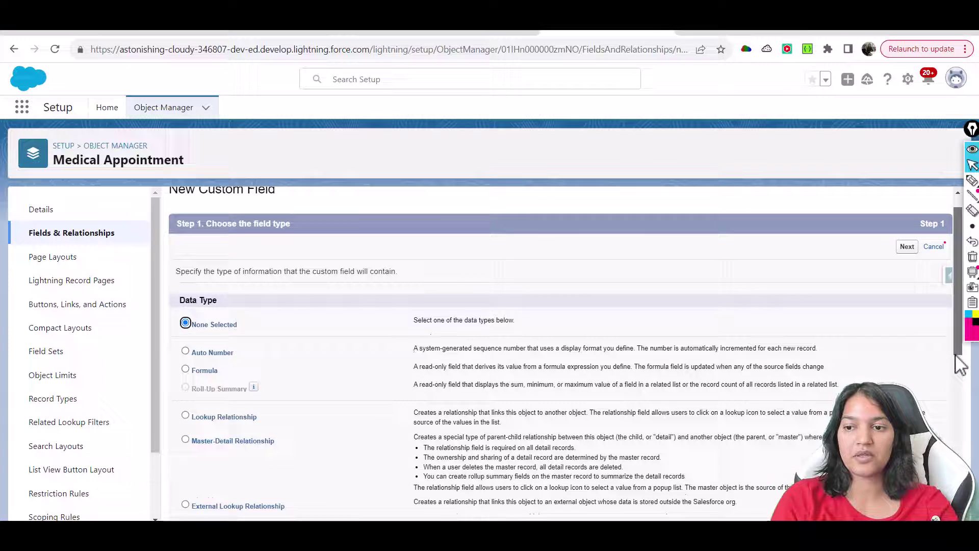
pyautogui.scroll(-4, 961, 365)
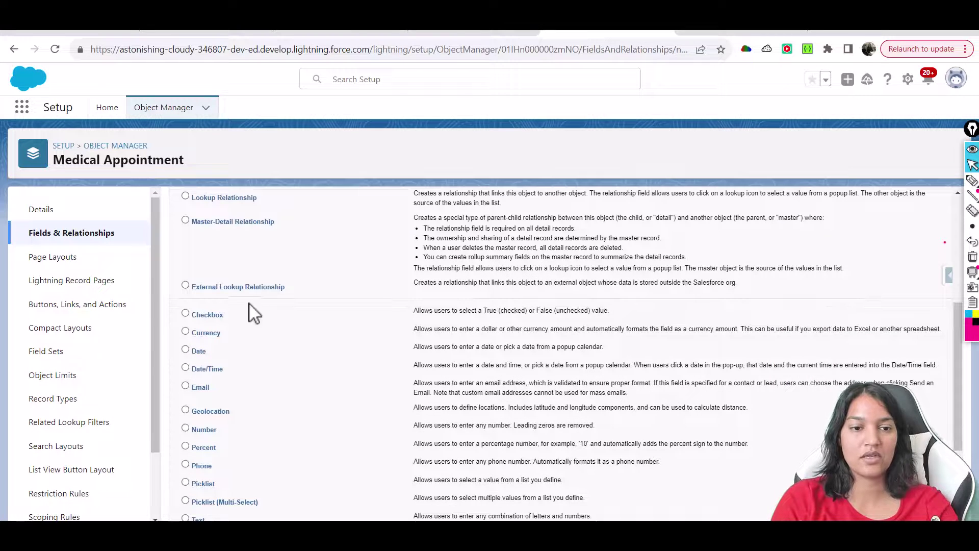
pyautogui.click(222, 314)
# Label and name the checkbox field Handycap and save it on the Medical Appointment Layout, starting another custom field
pyautogui.click(366, 294)
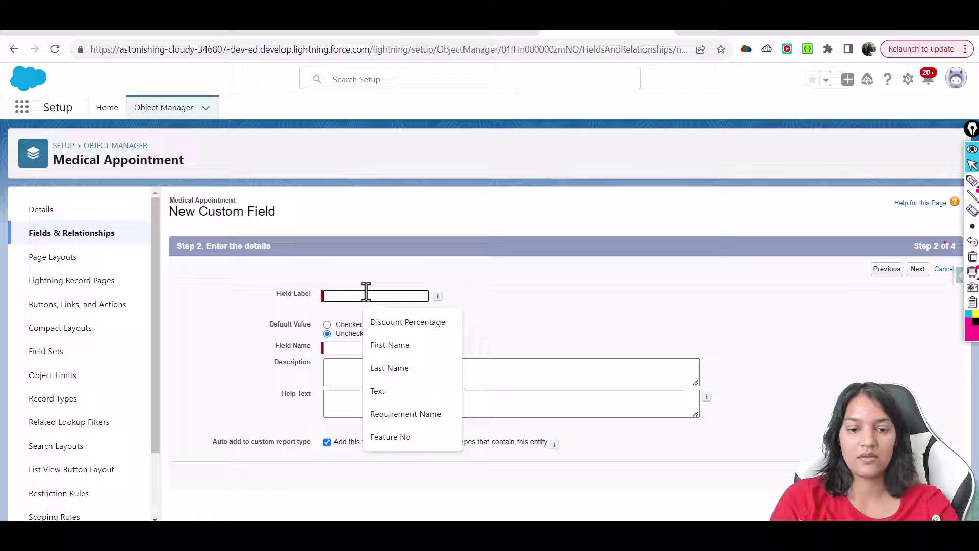
pyautogui.write('Handycap')
pyautogui.press('Return')
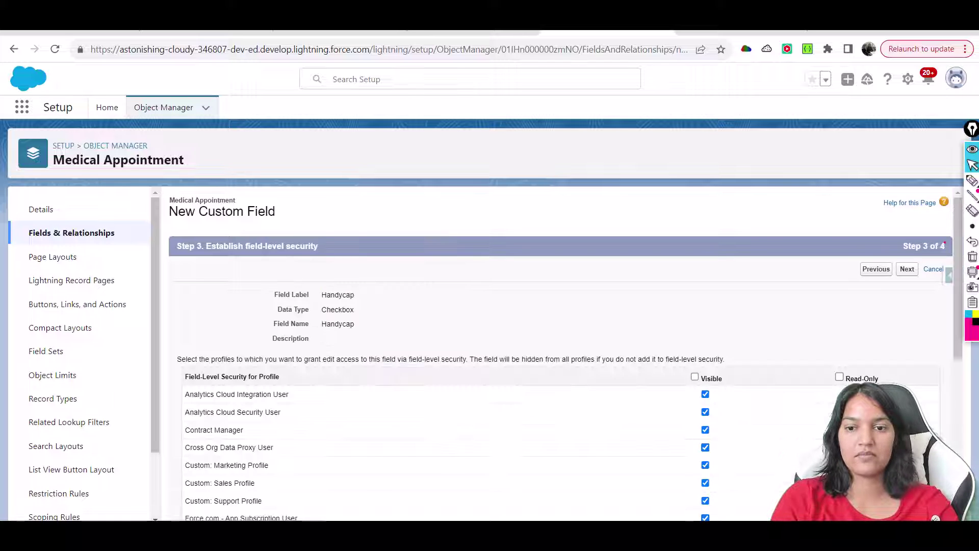
pyautogui.click(907, 269)
pyautogui.click(878, 270)
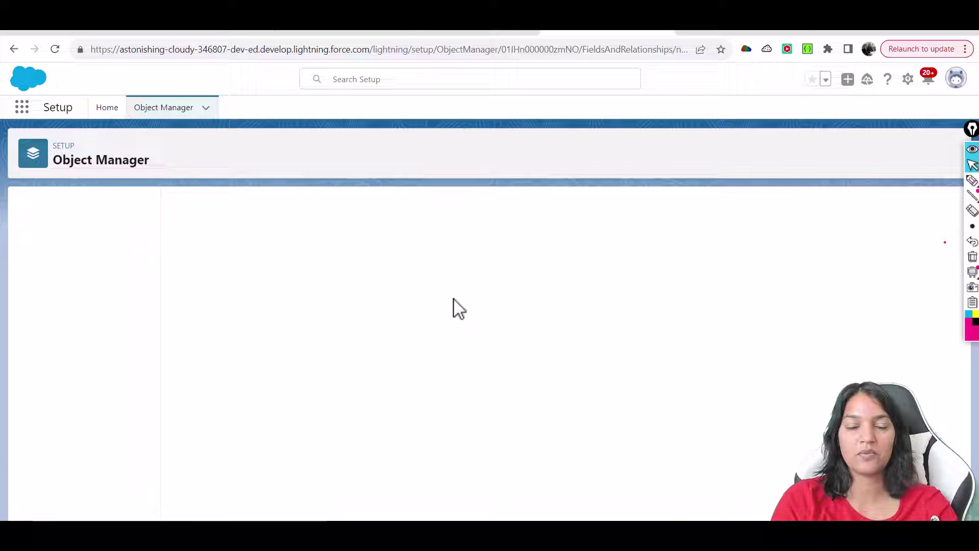
# Check the Hipertension entry in the slides, return to Salesforce and choose the Checkbox data type for the new field
pyautogui.hotkey('alt', 'Tab')
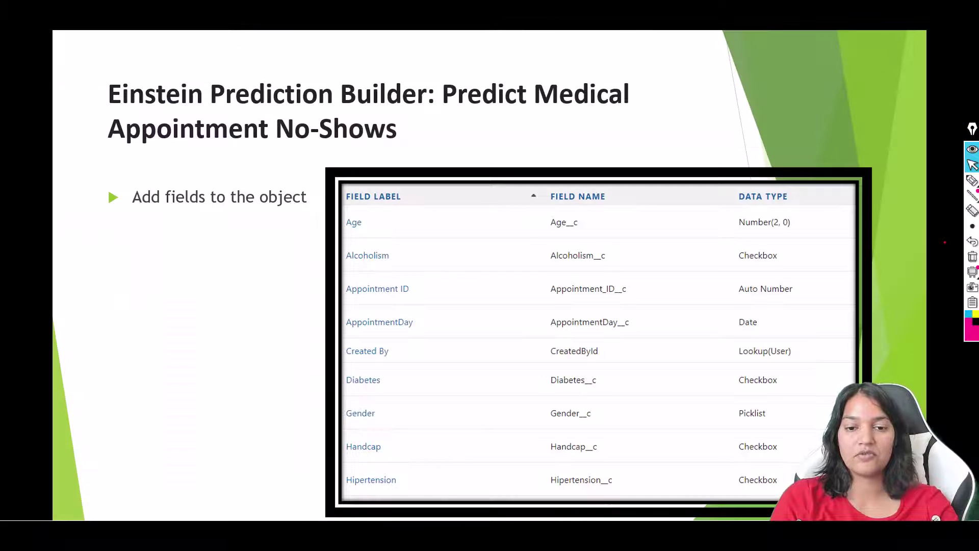
pyautogui.hotkey('alt', 'Tab')
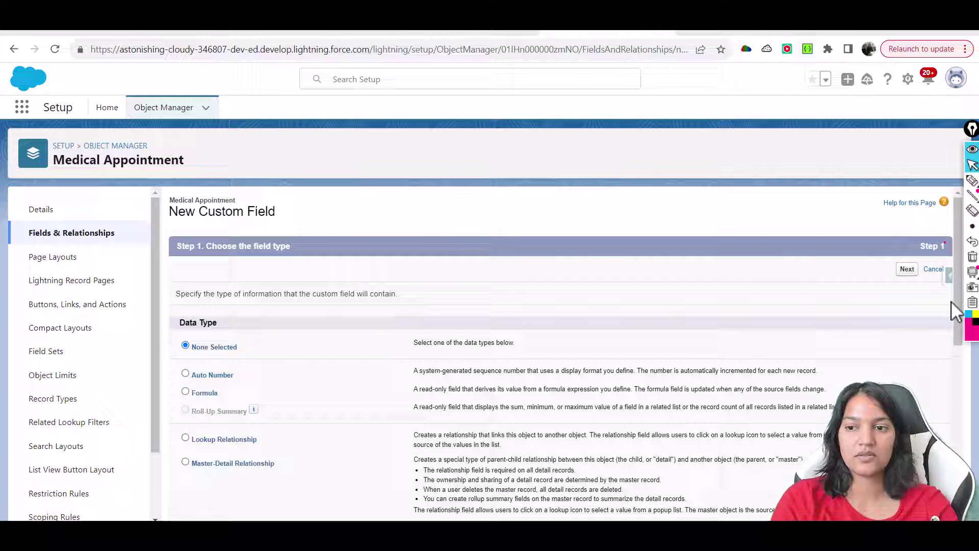
pyautogui.moveTo(959, 324); pyautogui.dragTo(950, 396)
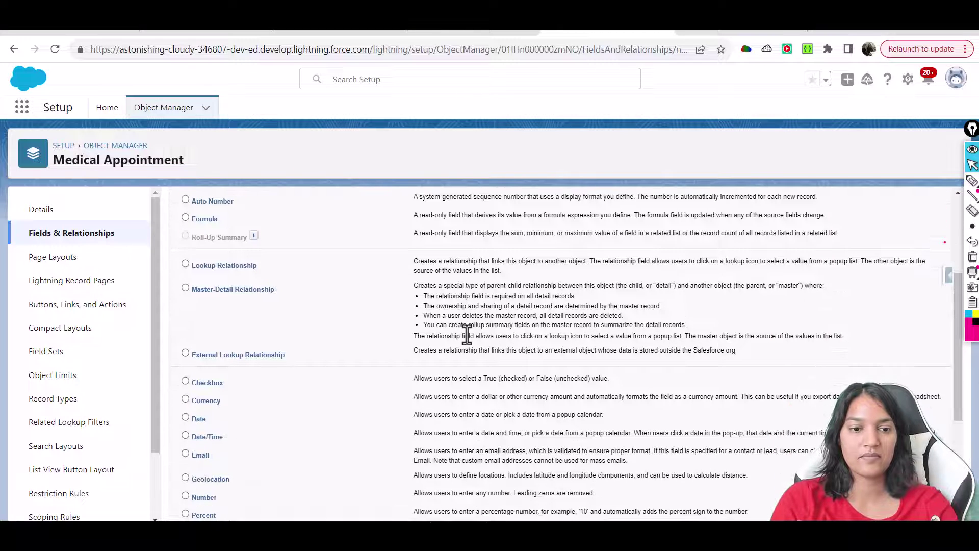
pyautogui.click(185, 378)
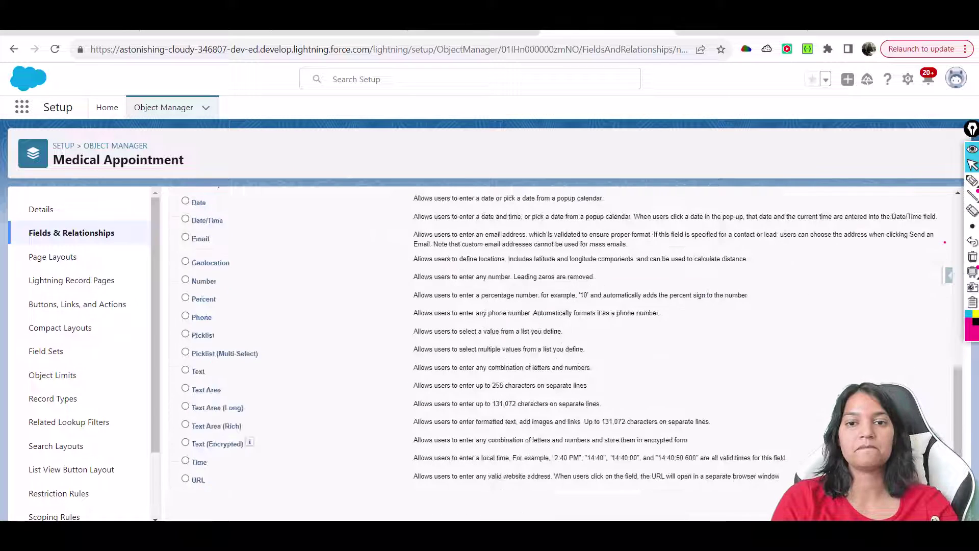
pyautogui.click(918, 499)
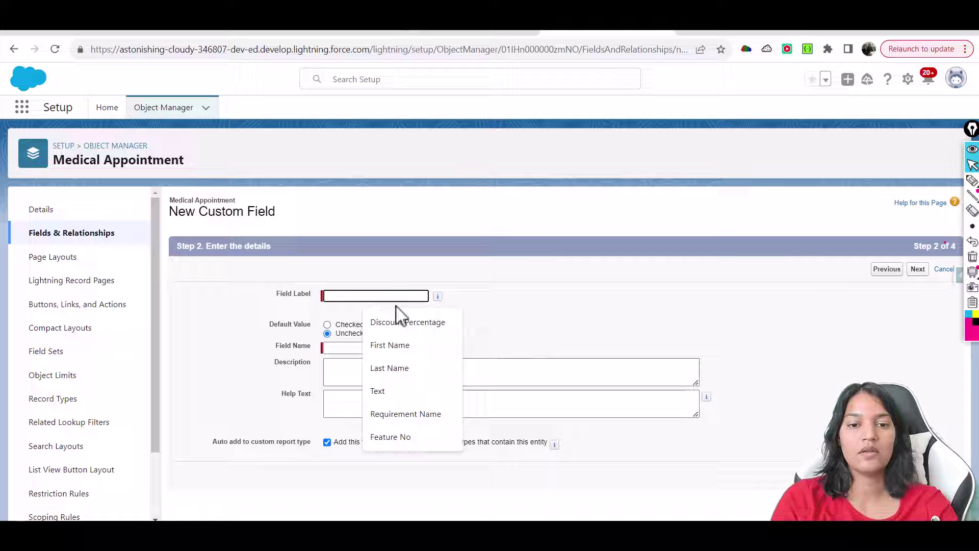
# Label and name the checkbox field Hypertension and continue to its field-level security
pyautogui.write('Hyo')
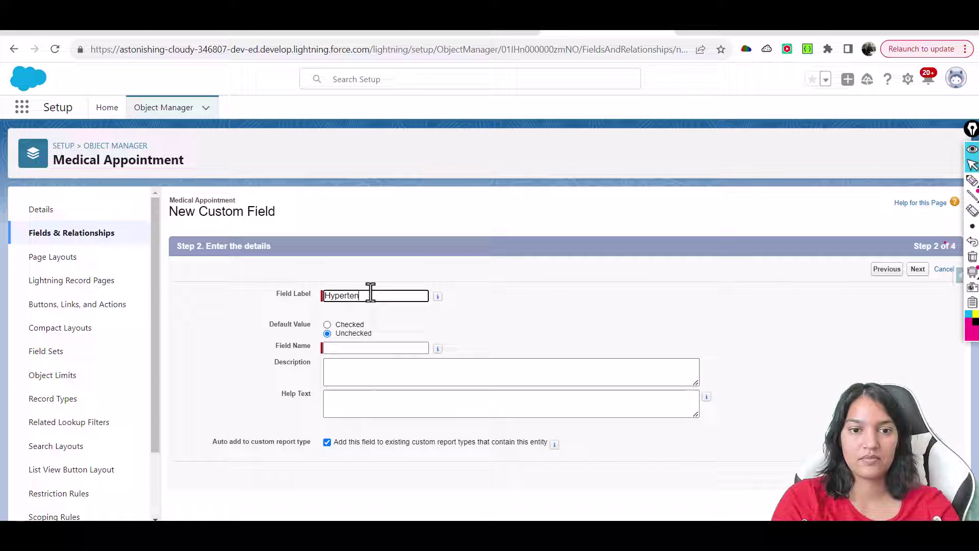
pyautogui.click(372, 348)
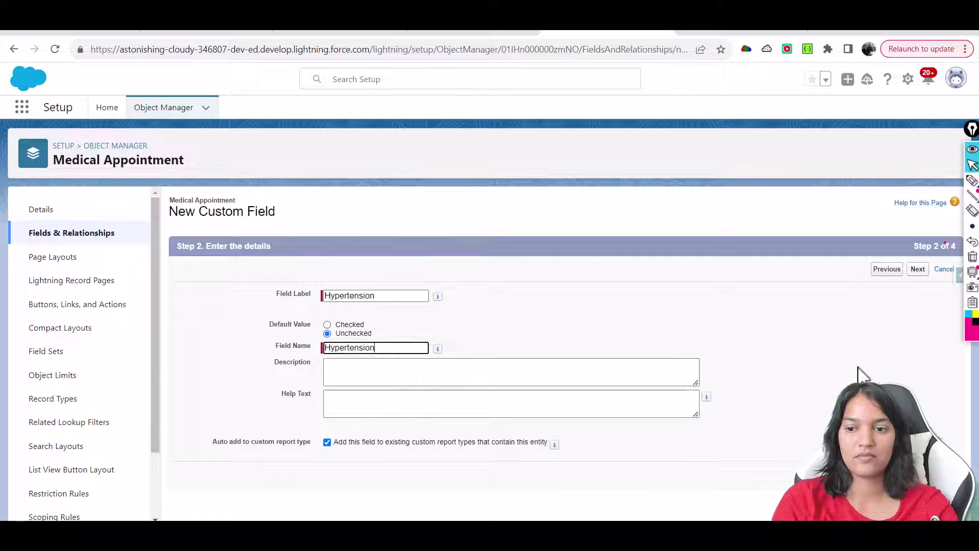
pyautogui.click(918, 475)
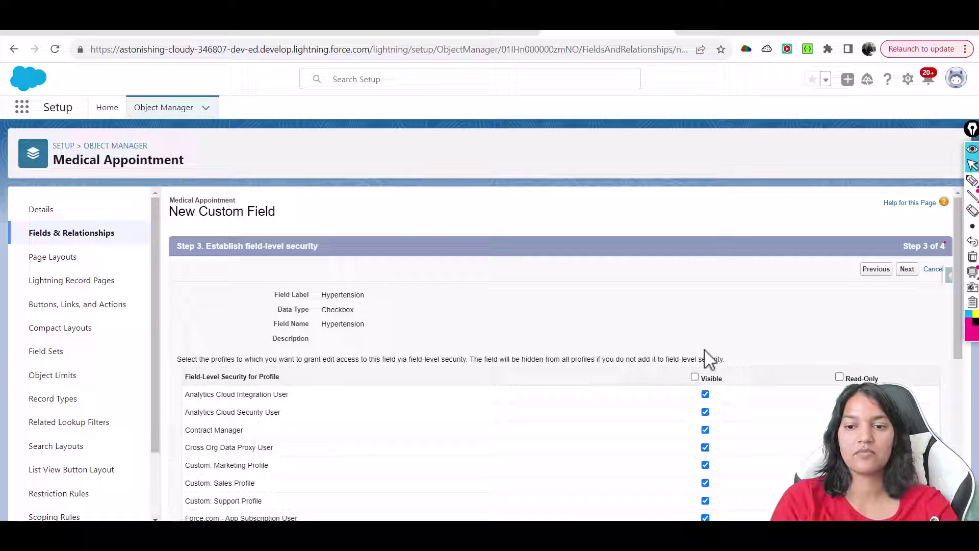
# Make Hypertension visible to all profiles and save it on the Medical Appointment Layout, starting another custom field
pyautogui.click(695, 378)
pyautogui.click(909, 271)
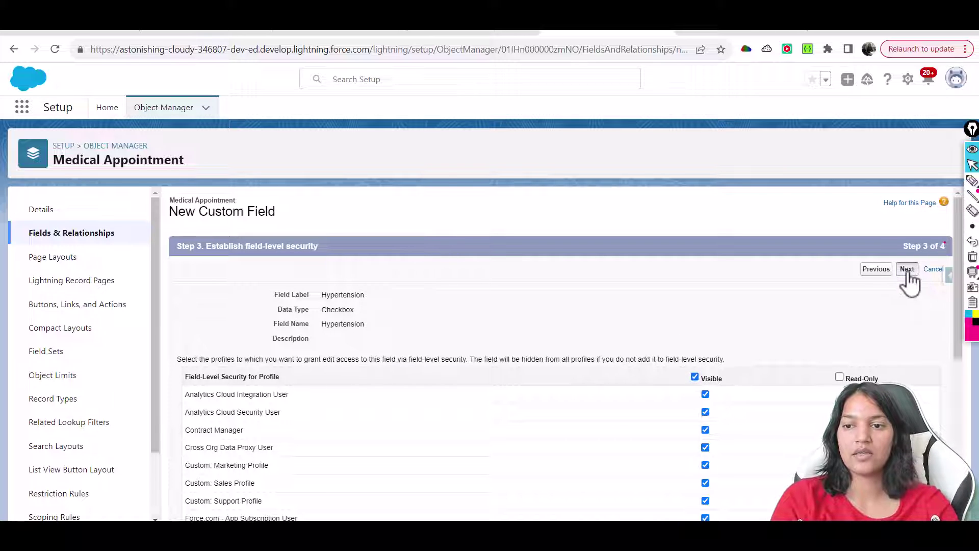
pyautogui.click(881, 270)
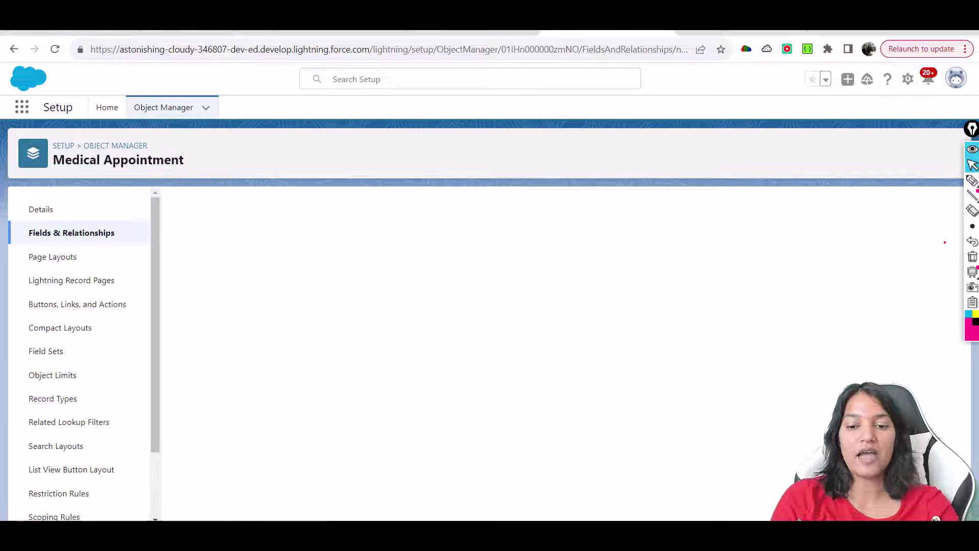
# Switch to the slides and advance to the list of remaining fields for the object
pyautogui.hotkey('alt', 'Tab')
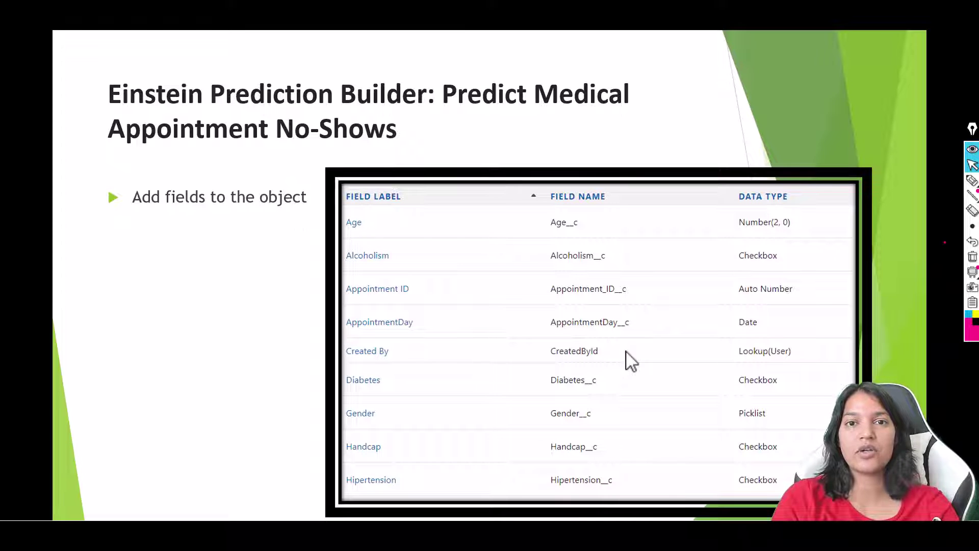
pyautogui.press('Right')
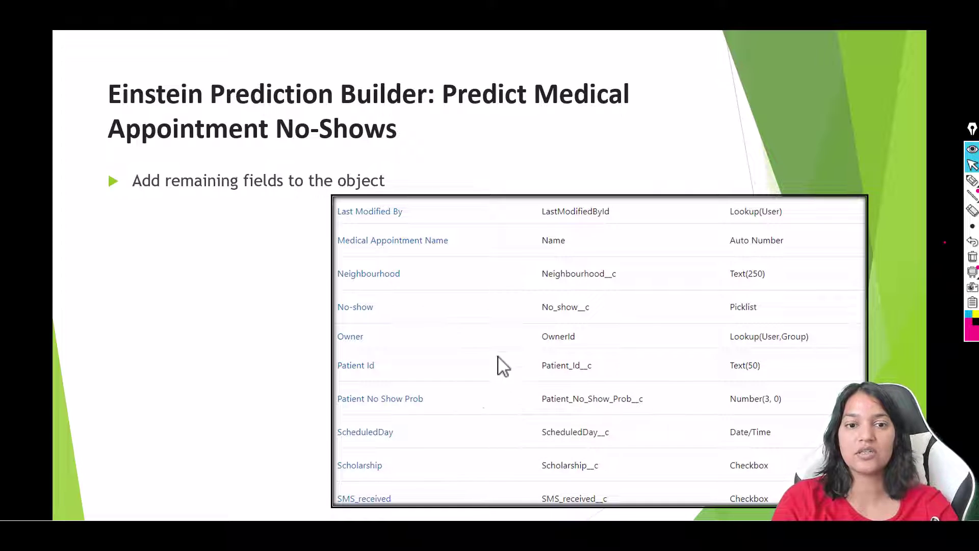